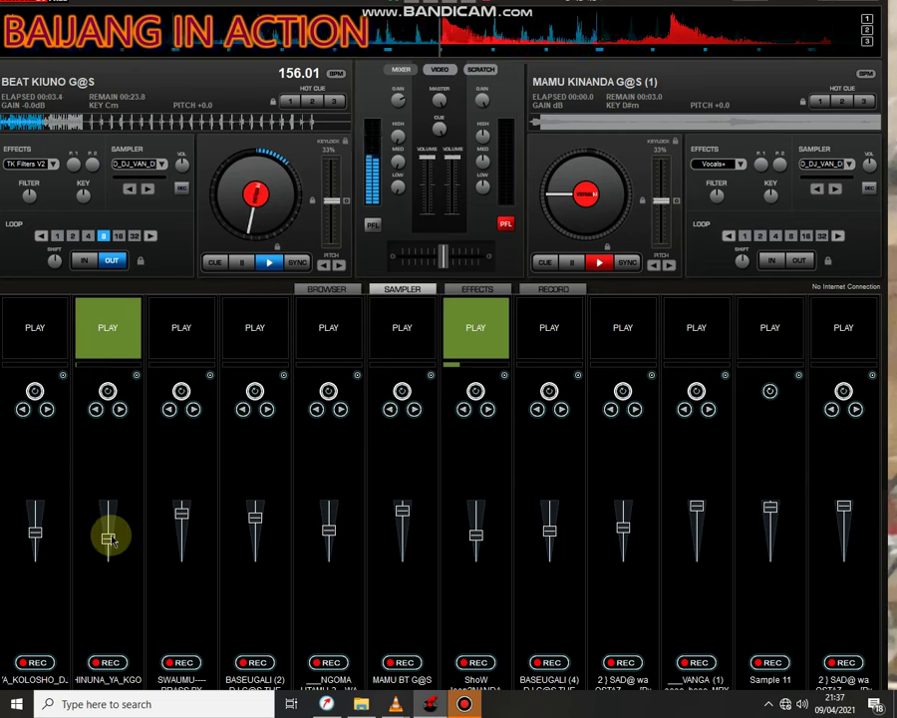
Step: Start the JIDAI_YA_KOLOSHO, ninth-slot SAD@ wa OSTAZ and BASEUGALI (4) samples, and stop ShoW loop2NANDA
click(52, 328)
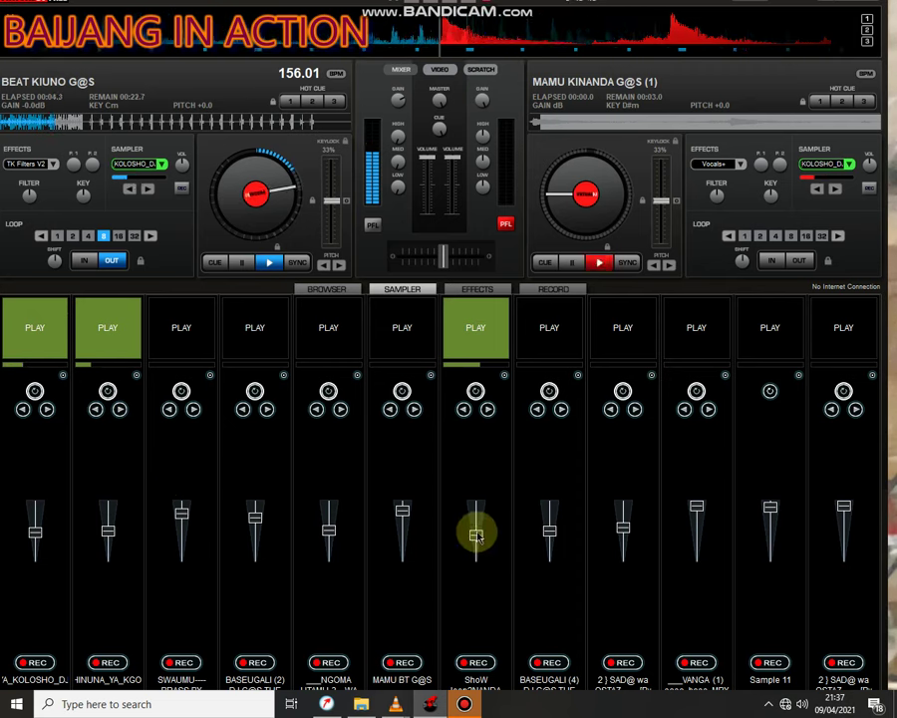
click(624, 343)
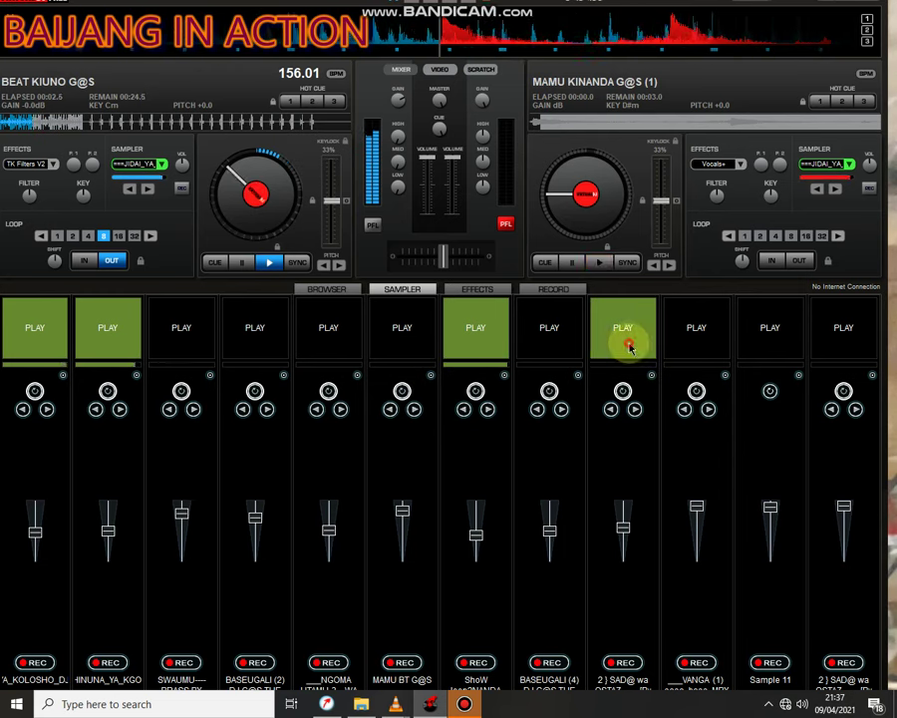
click(492, 333)
click(564, 342)
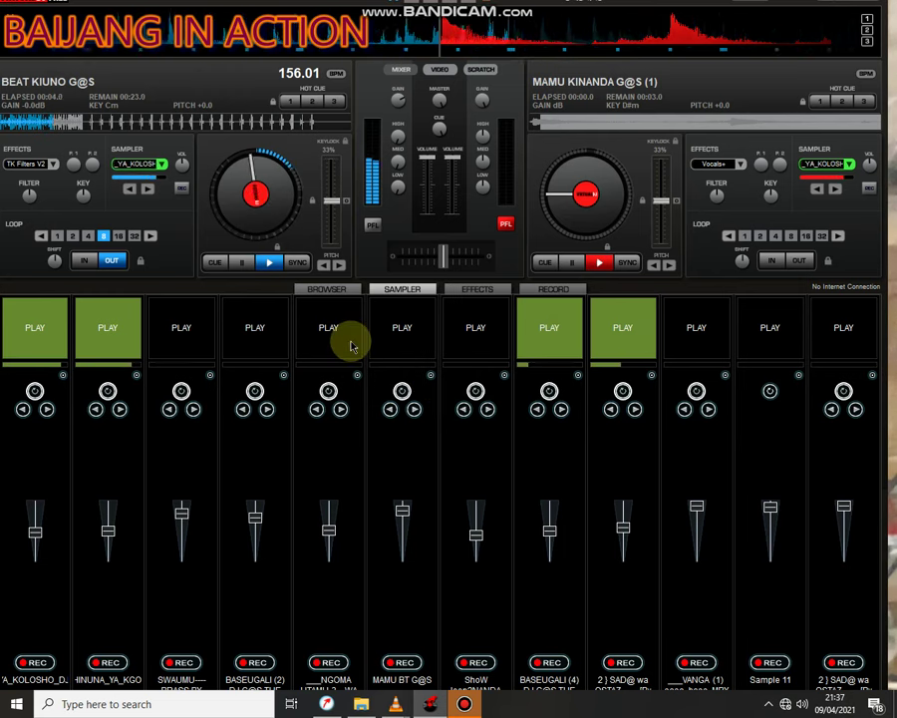
Step: Start the ___NGOMA sample at near-maximum volume and add the twelfth-slot SAD@ wa OSTAZ sample
click(341, 337)
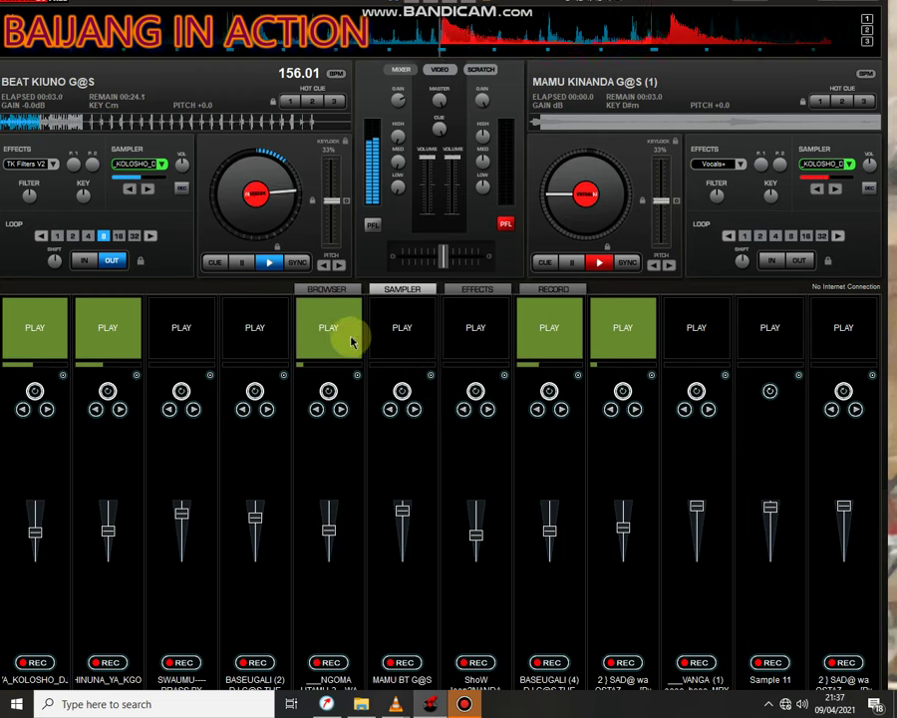
drag(339, 515, 338, 505)
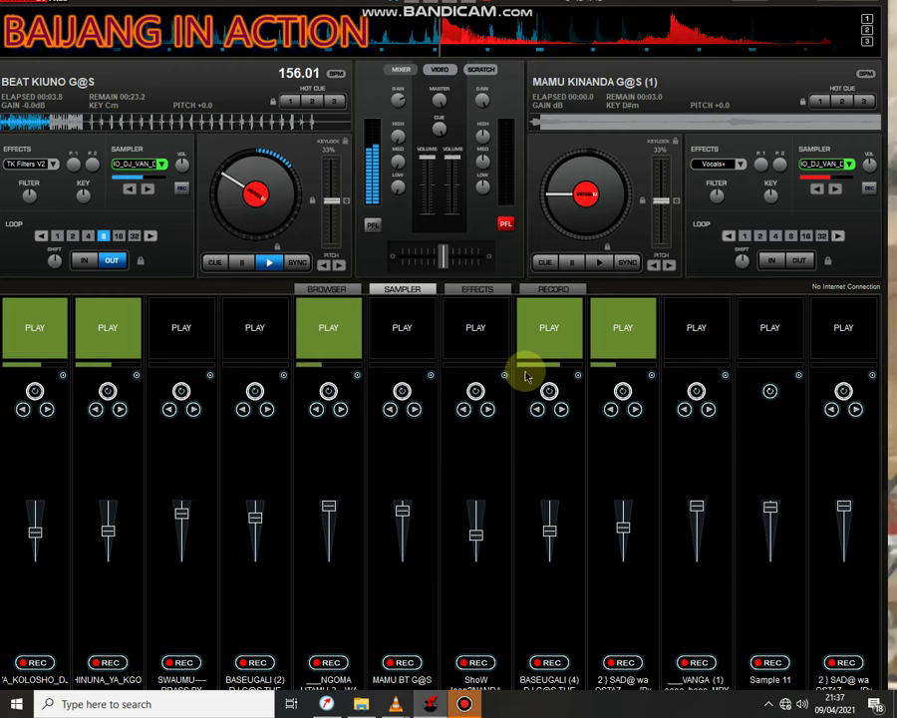
click(841, 343)
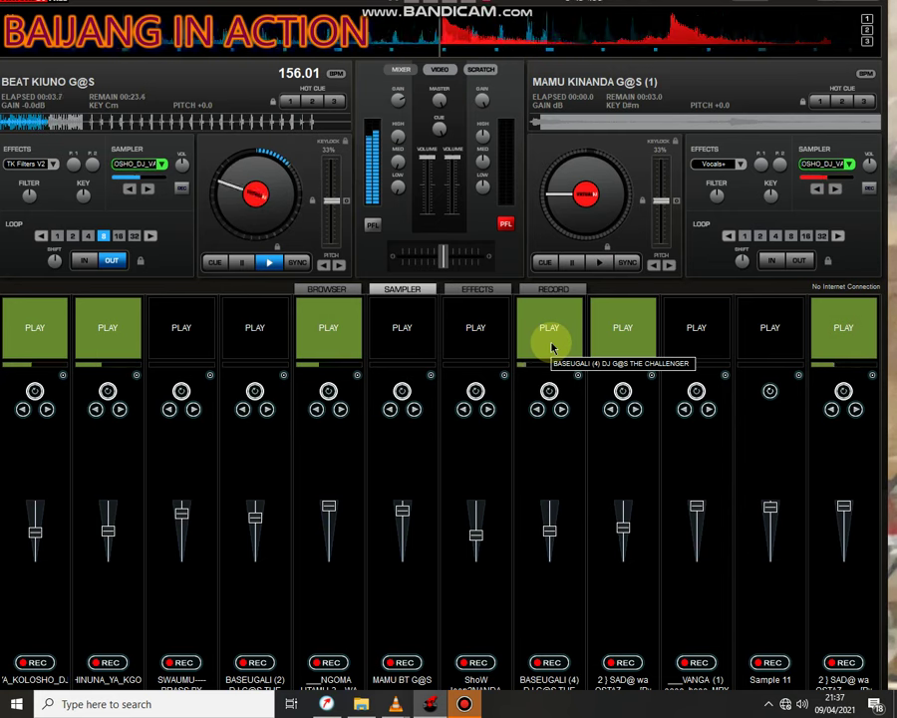
Step: Load the ___VANGA (2) sasa bass sample from the BASS DSM NA DJ G@S THE CHALLENGER folder into sampler slot 11
click(799, 375)
click(809, 380)
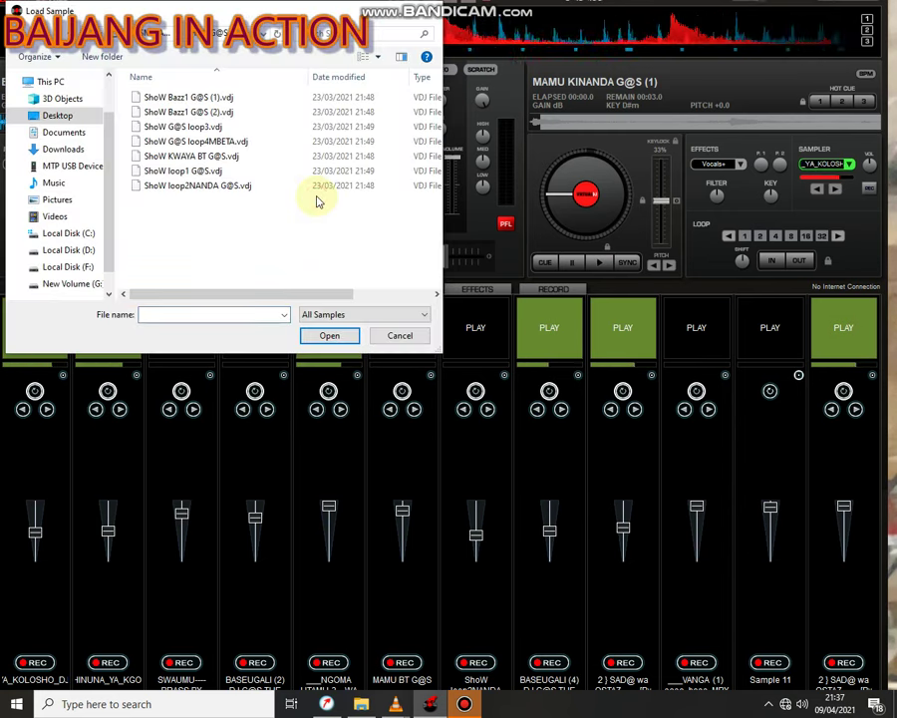
key(BackSpace)
scroll(305, 208, down, 1)
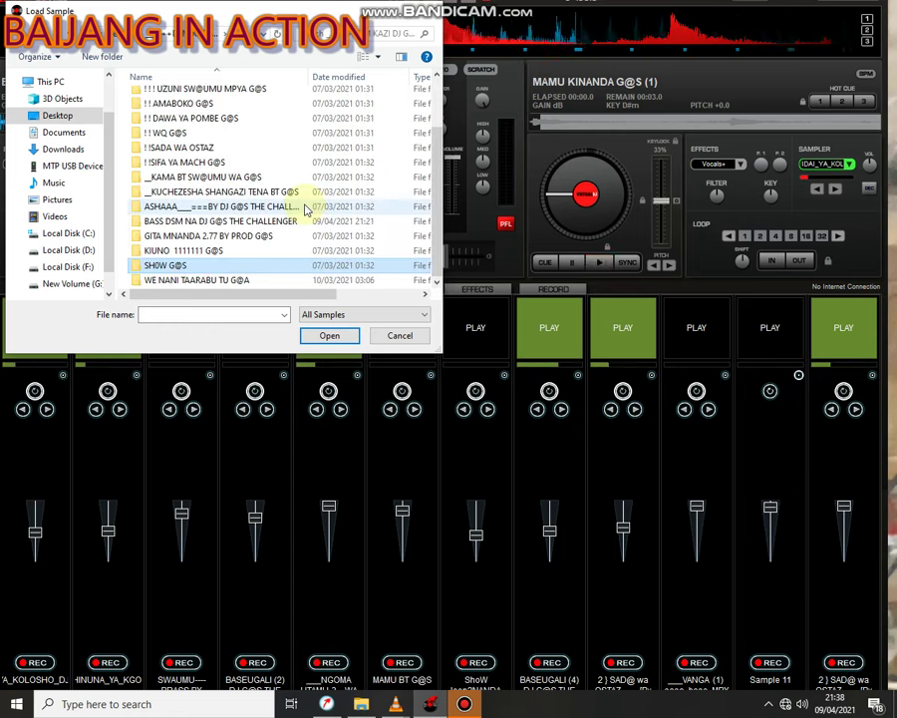
double_click(247, 282)
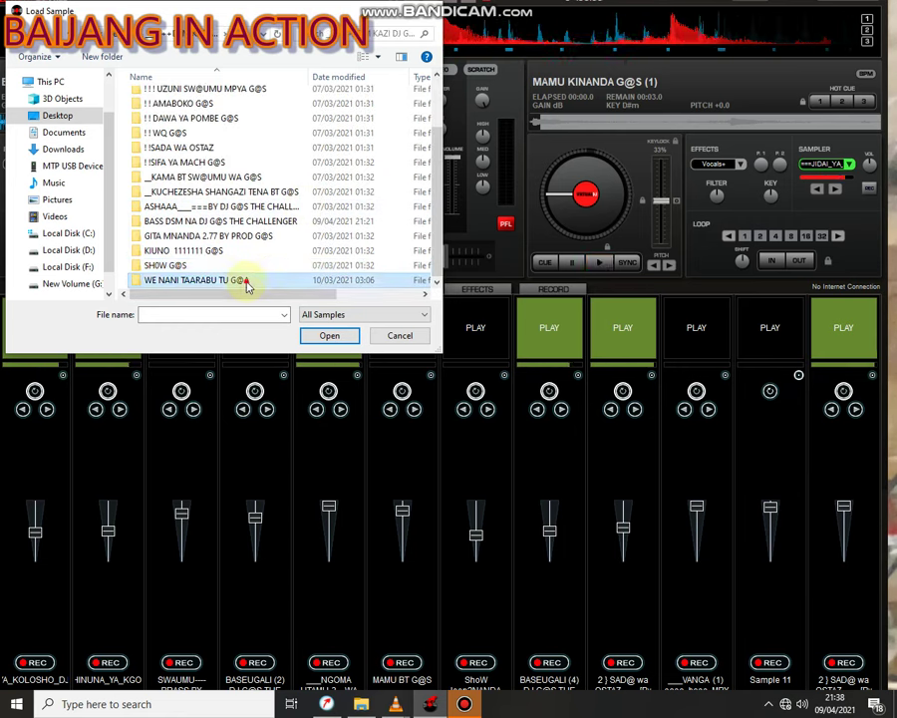
key(BackSpace)
click(241, 235)
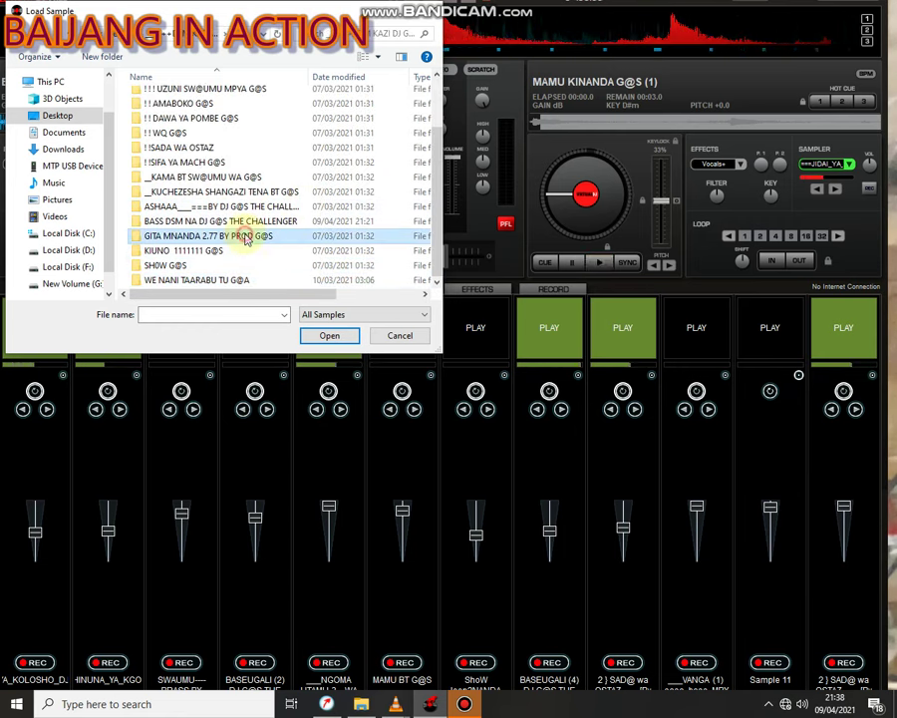
double_click(241, 221)
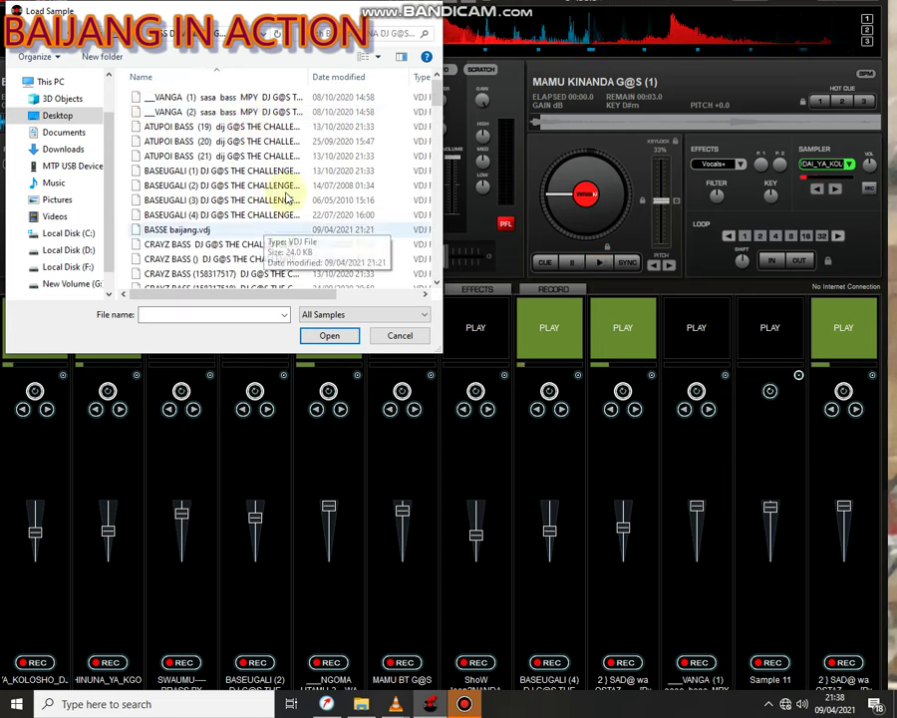
click(242, 113)
double_click(242, 113)
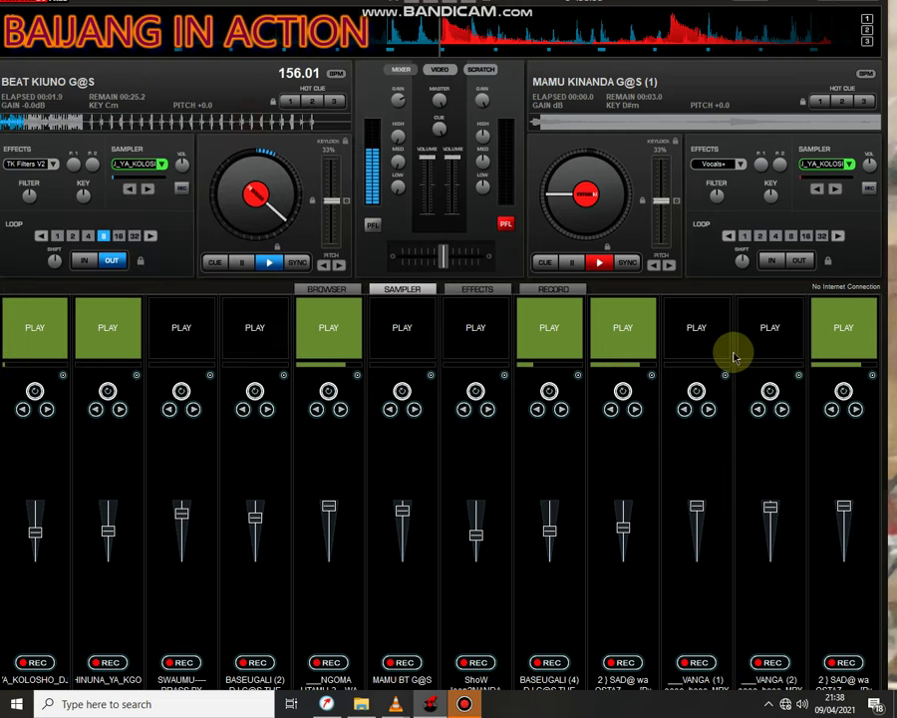
Step: Stop the twelfth-slot SAD@ wa OSTAZ and ___NGOMA samples, and start BASEUGALI (2) and SWAUMU
click(842, 344)
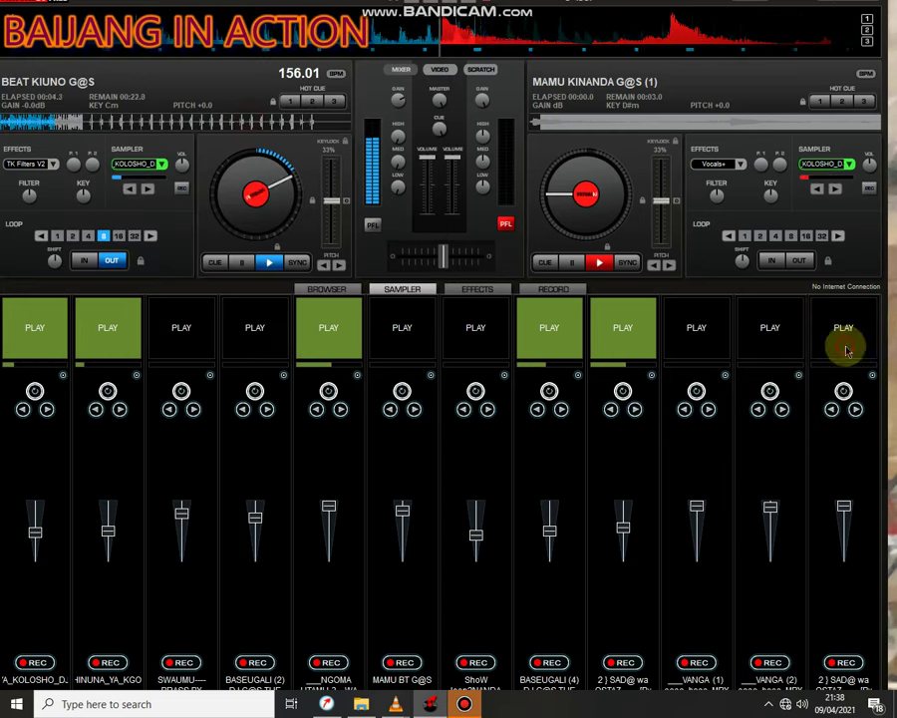
click(267, 346)
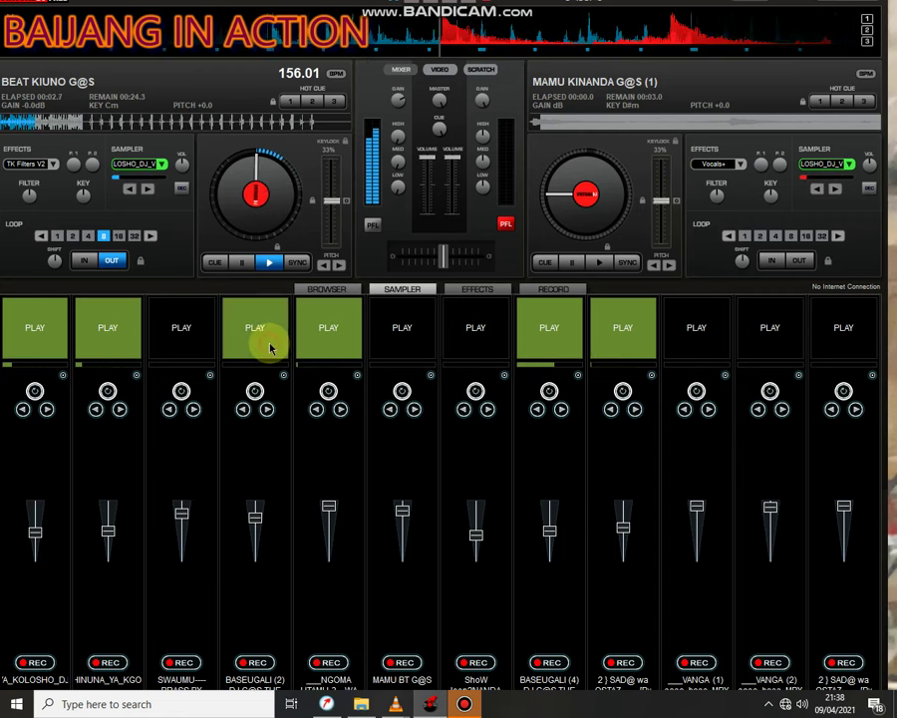
click(321, 347)
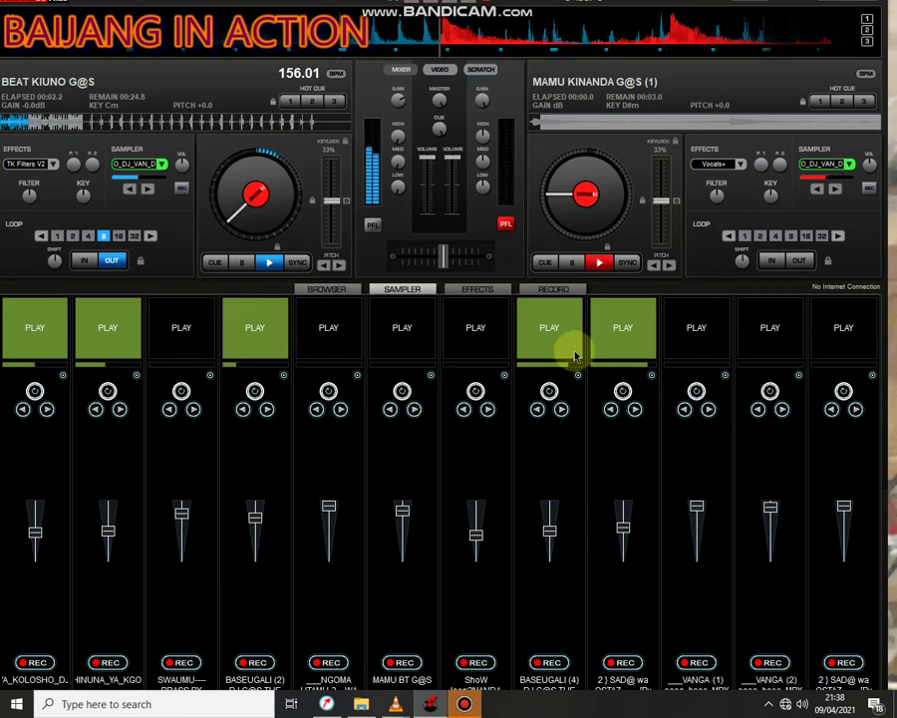
click(177, 332)
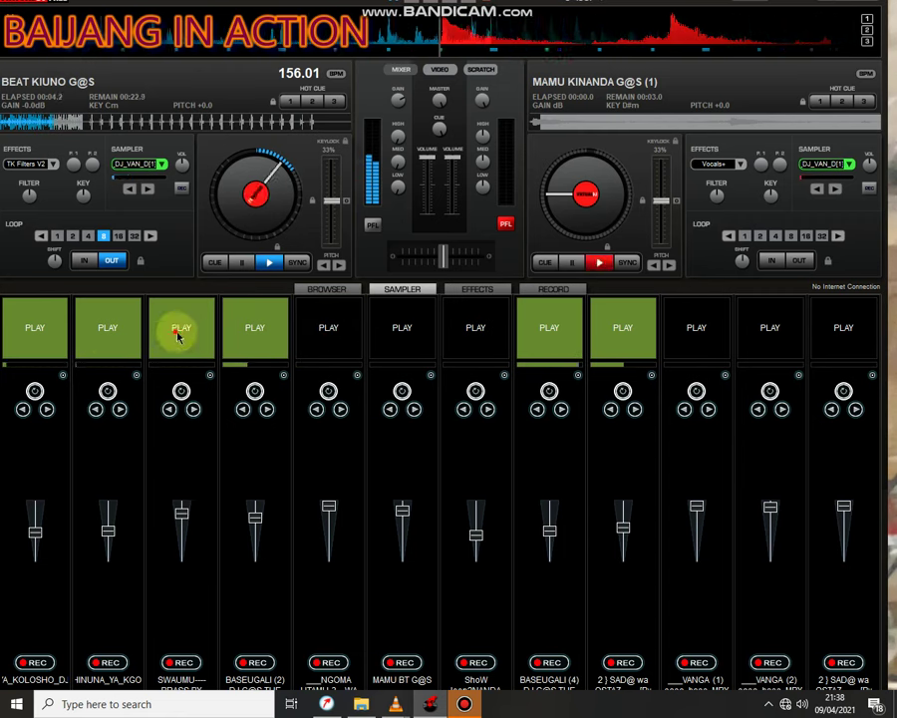
Step: Stop the ninth-slot SAD@ wa OSTAZ, BASEUGALI (4) and BASEUGALI (2) samples, and start ___VANGA (1)
click(610, 341)
click(547, 327)
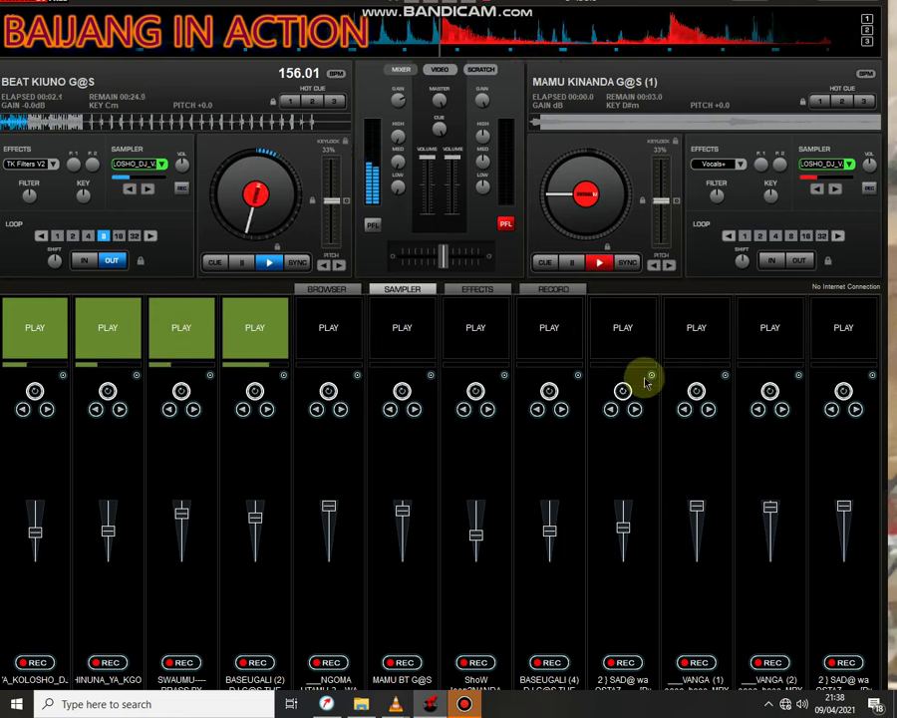
click(695, 344)
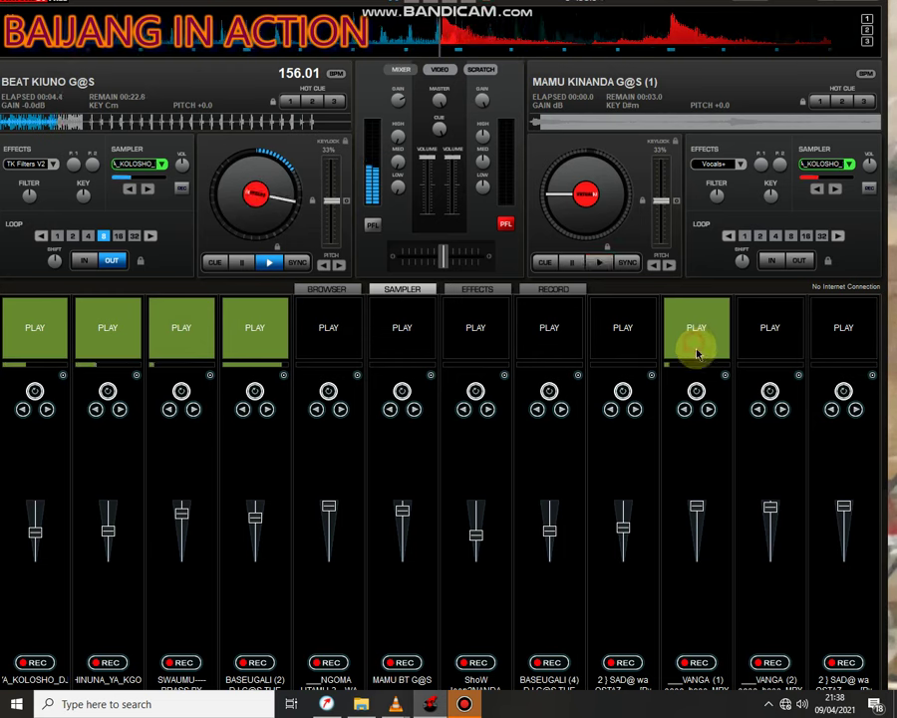
click(259, 341)
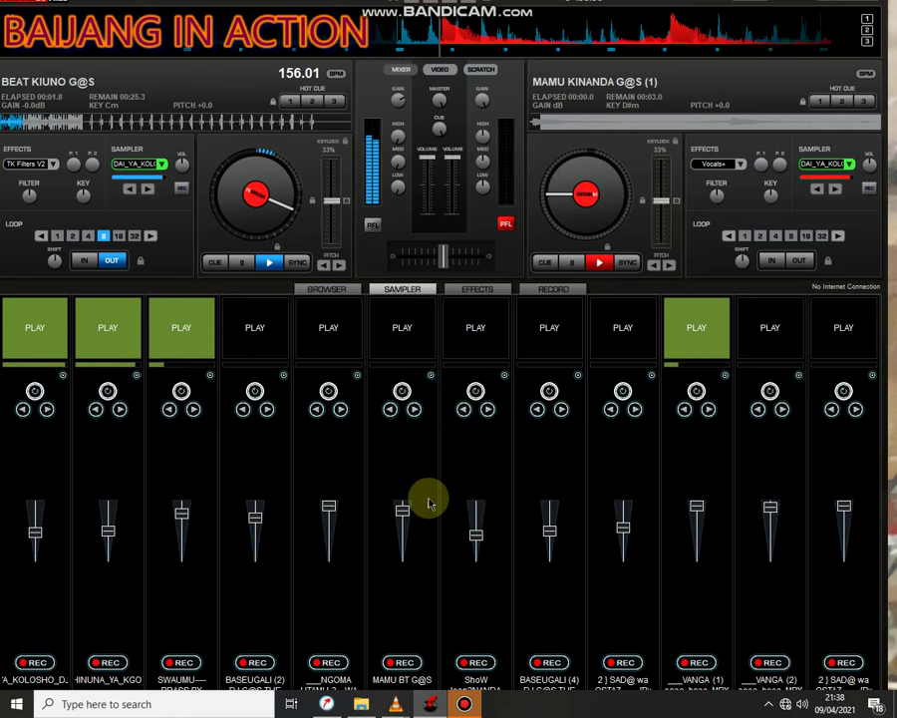
Step: Raise the volume of the first two samples to about two-thirds and restart JIDAI_YA_KOLOSHO
drag(34, 528, 35, 519)
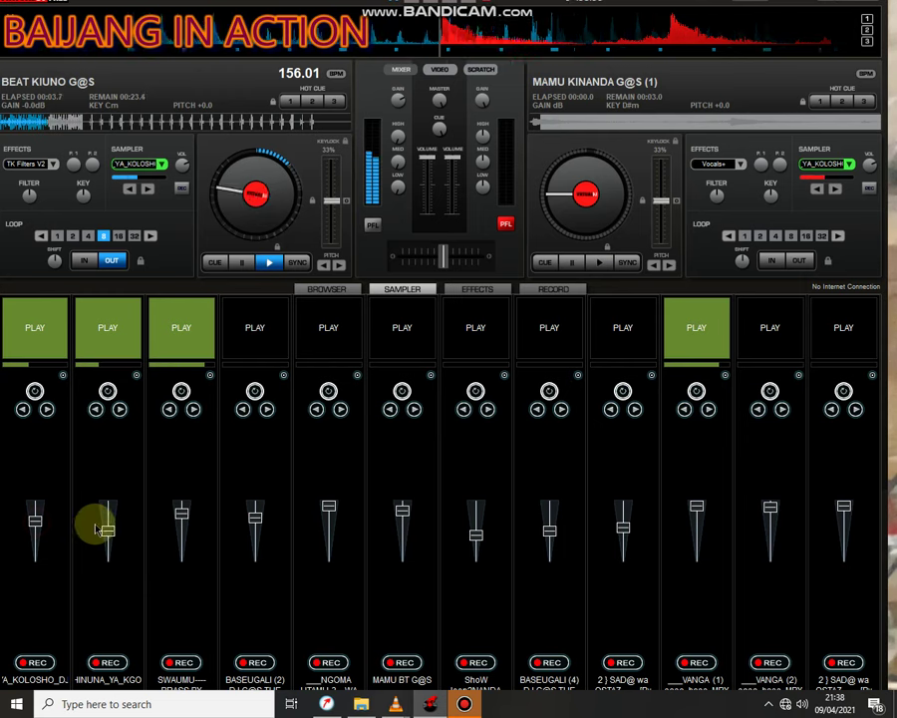
drag(108, 528, 108, 521)
click(52, 340)
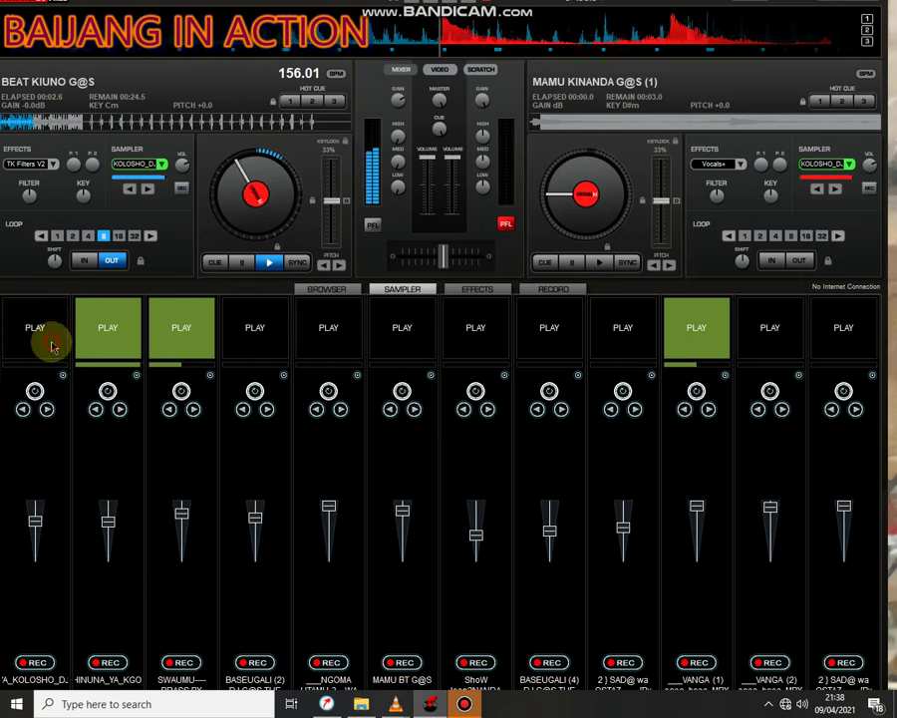
click(47, 342)
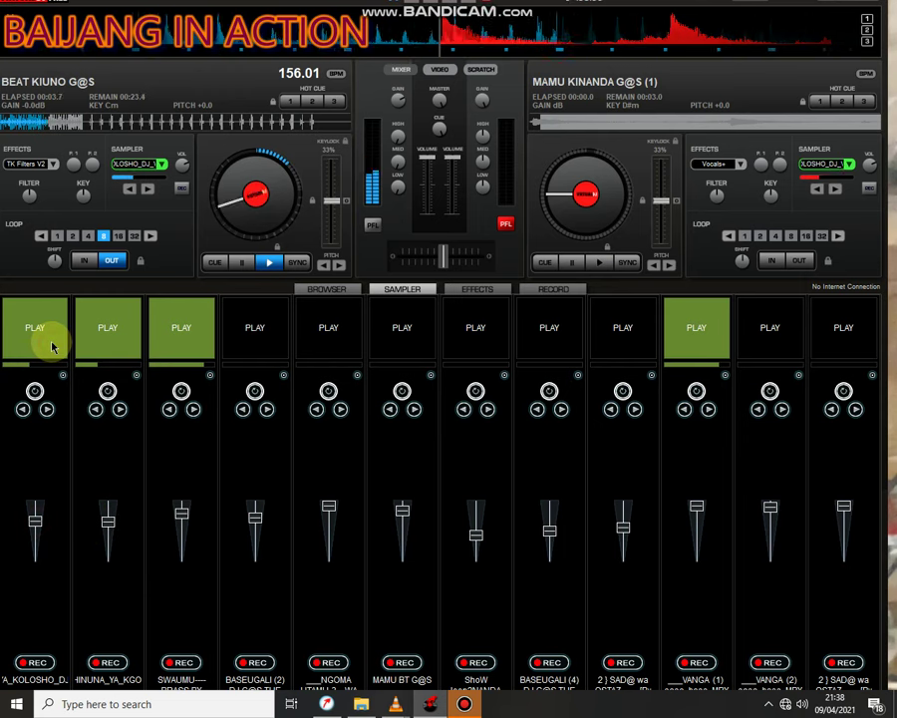
Step: Play ___VANGA (2) in place of ___VANGA (1) for a moment and switch back to ___VANGA (1)
click(773, 325)
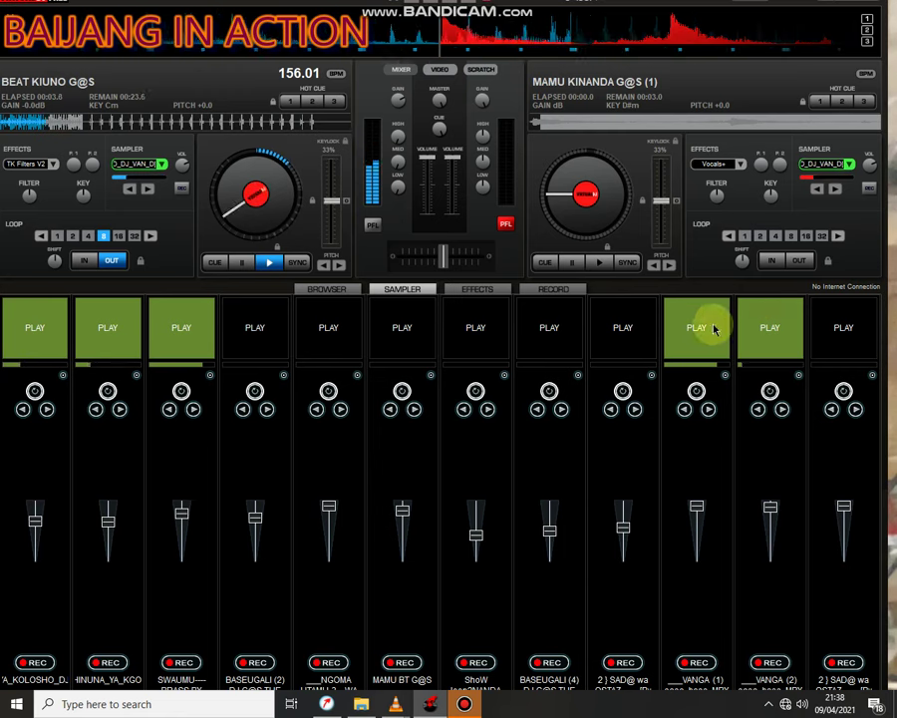
click(698, 325)
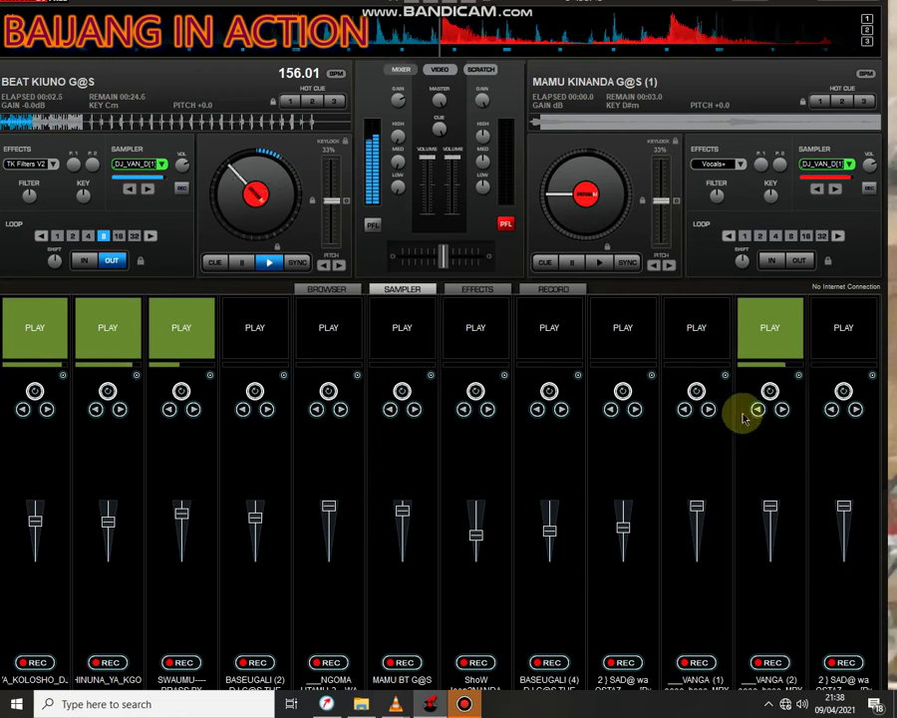
click(703, 327)
click(753, 330)
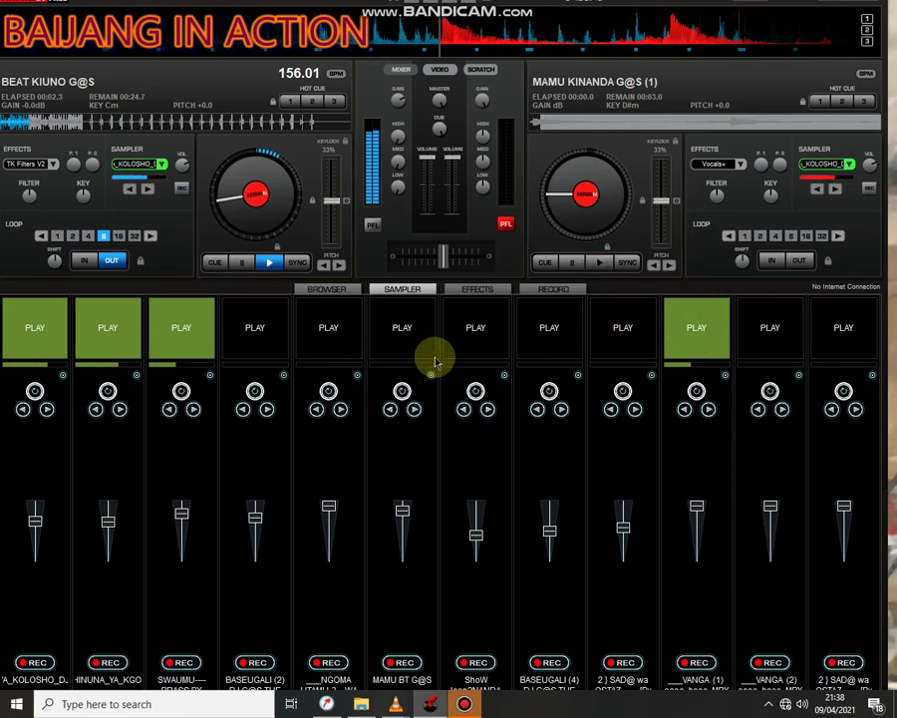
Step: Start the ___NGOMA and MAMU BT G@S samples, setting MAMU BT G@S to about two-thirds volume and SWAUMU to near minimum
click(331, 330)
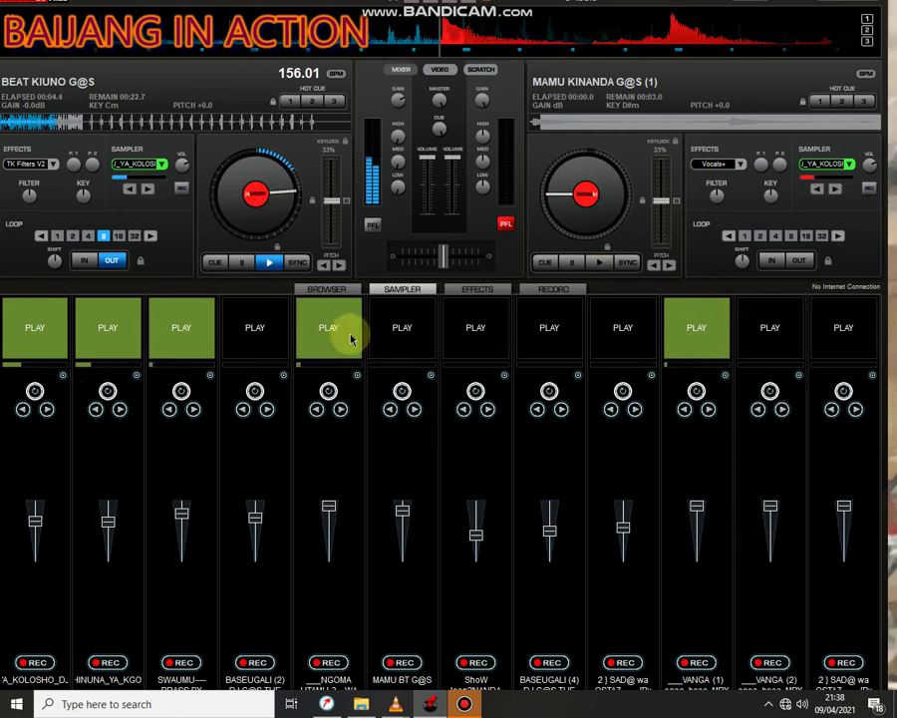
drag(402, 510, 411, 525)
click(400, 327)
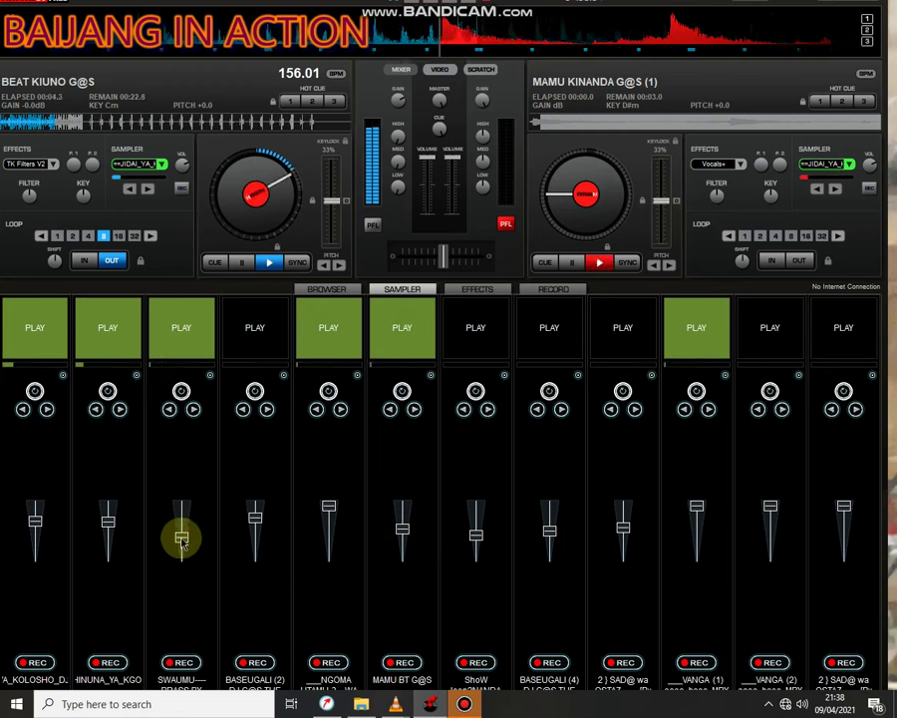
drag(403, 529, 403, 519)
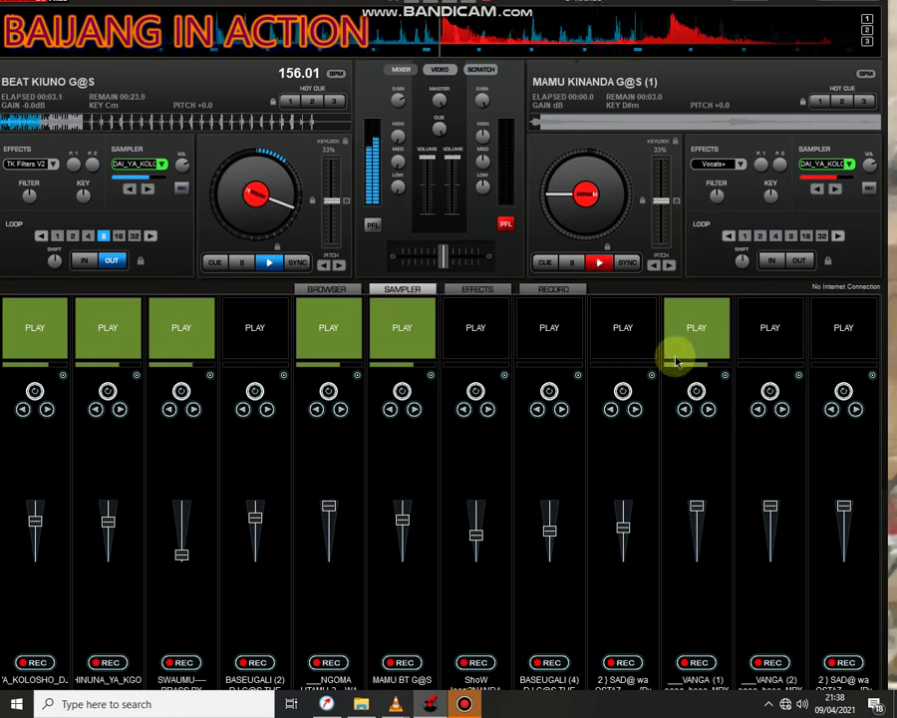
Step: Stop the ___VANGA (1) and ___NGOMA samples, and start BASEUGALI (4) and ShoW loop2NANDA with their volumes raised slightly
click(699, 334)
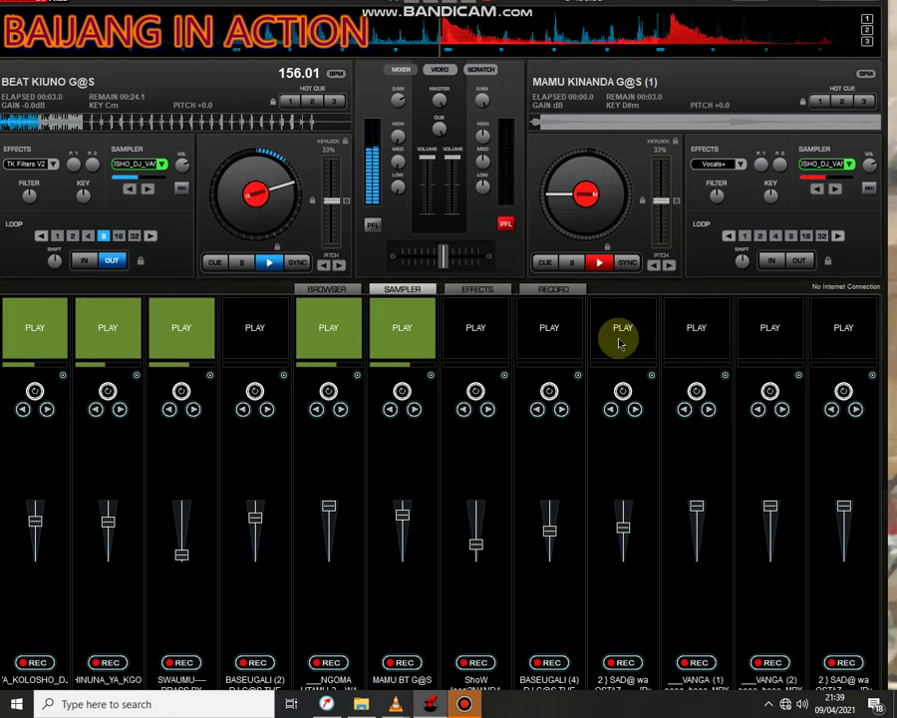
click(559, 331)
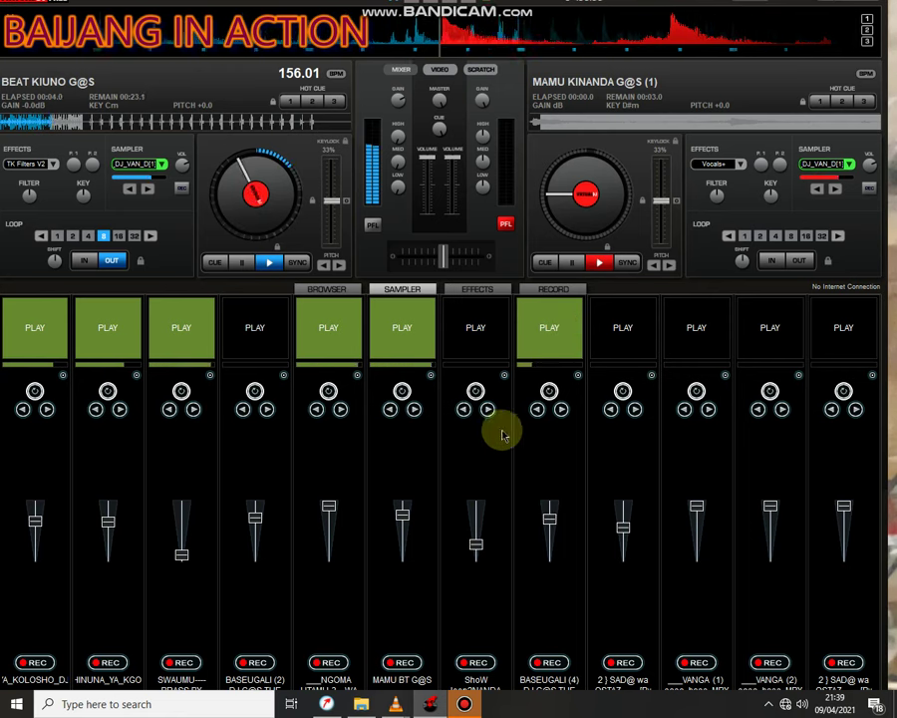
click(481, 335)
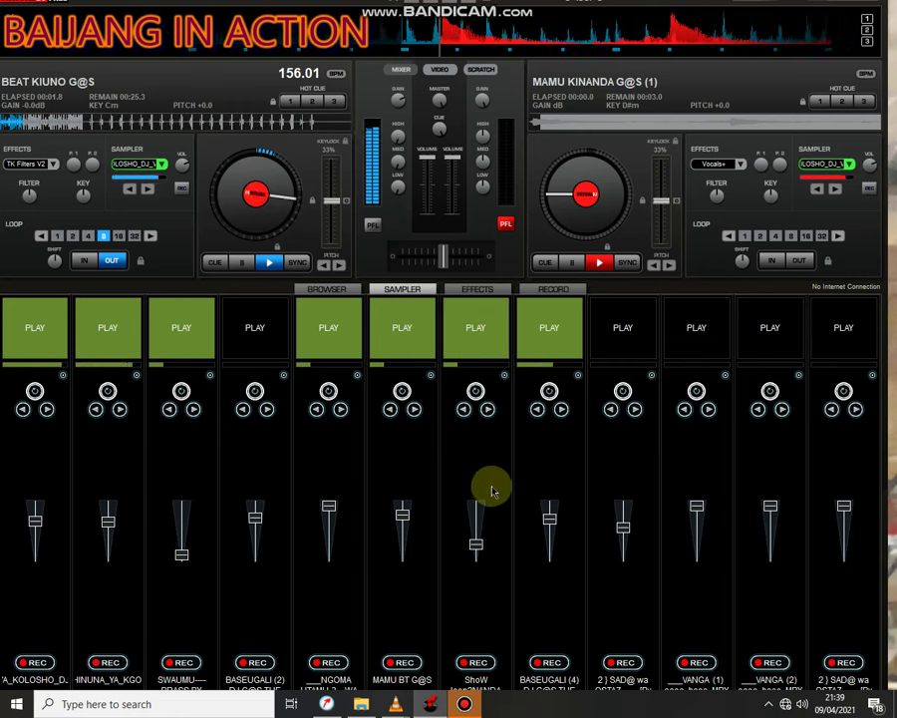
click(478, 539)
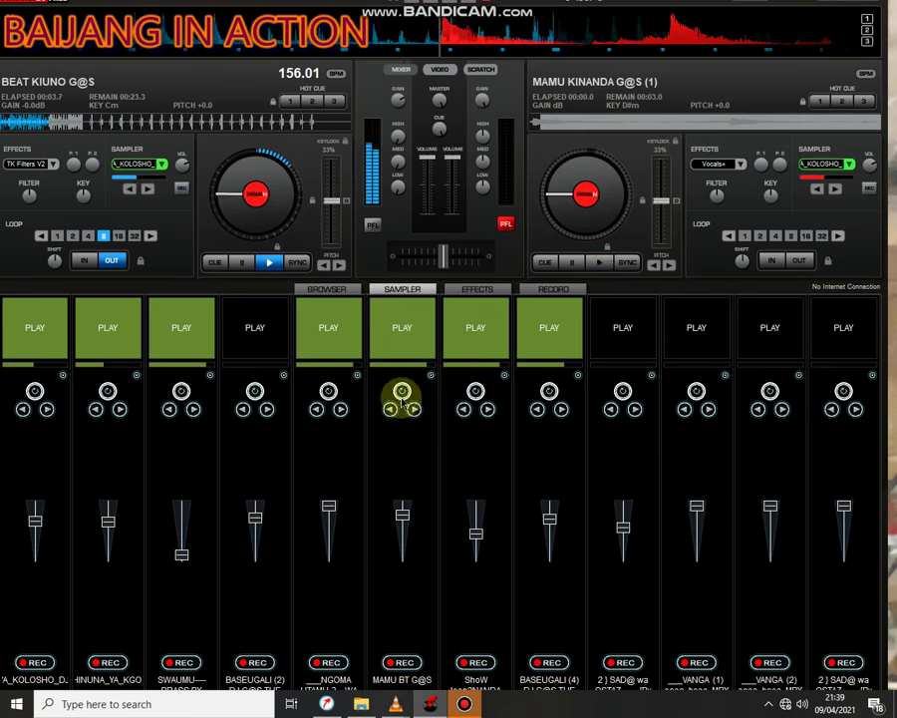
click(332, 338)
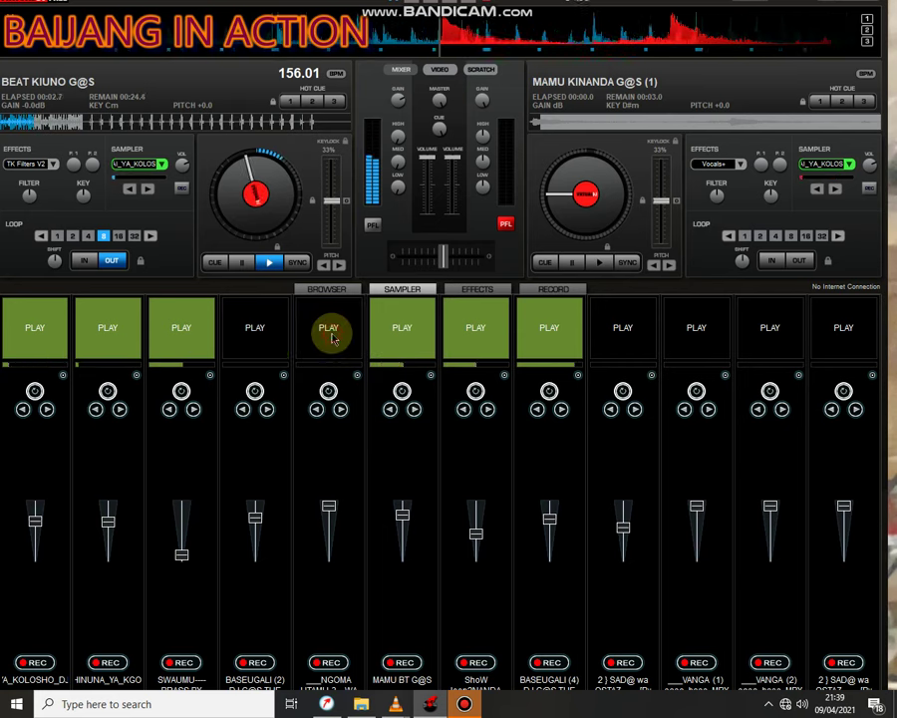
Step: Stop the SWAUMU sample and load BASSE baijang.vdj into its slot
click(194, 342)
click(208, 375)
click(224, 379)
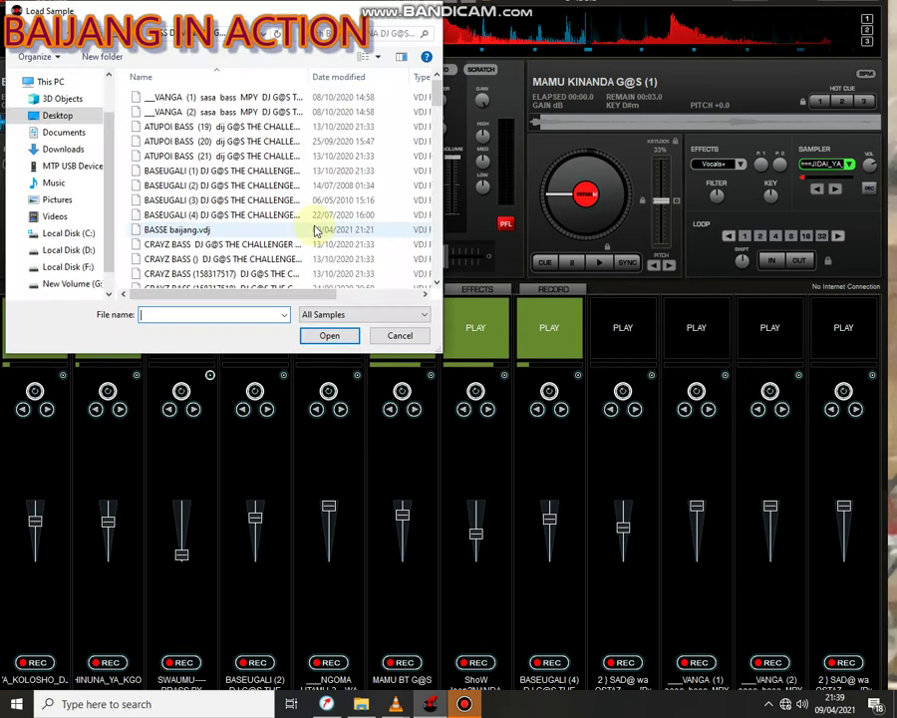
scroll(312, 230, down, 1)
click(243, 193)
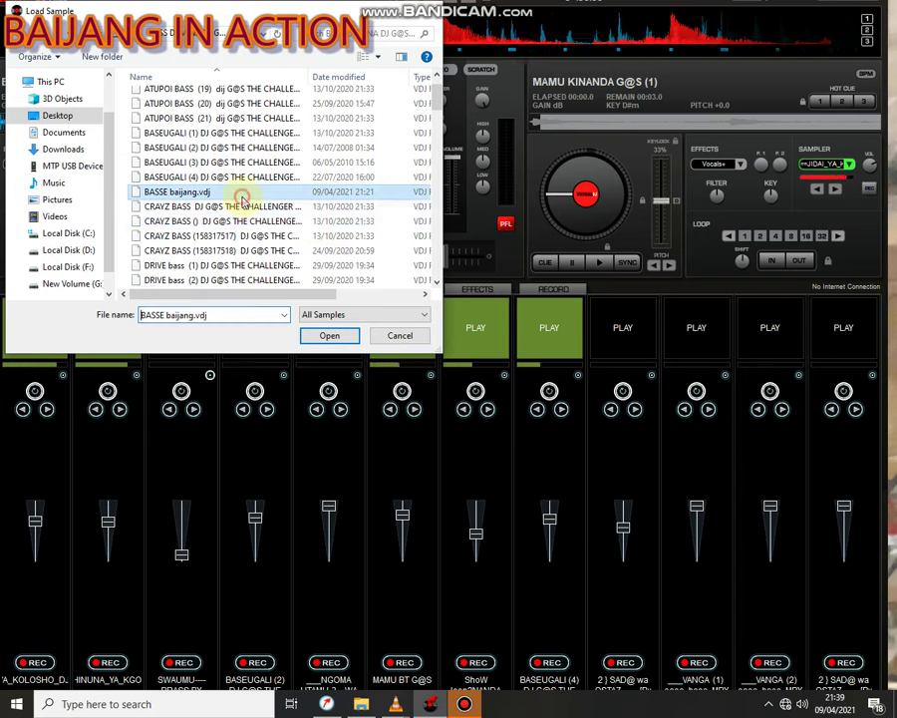
key(Return)
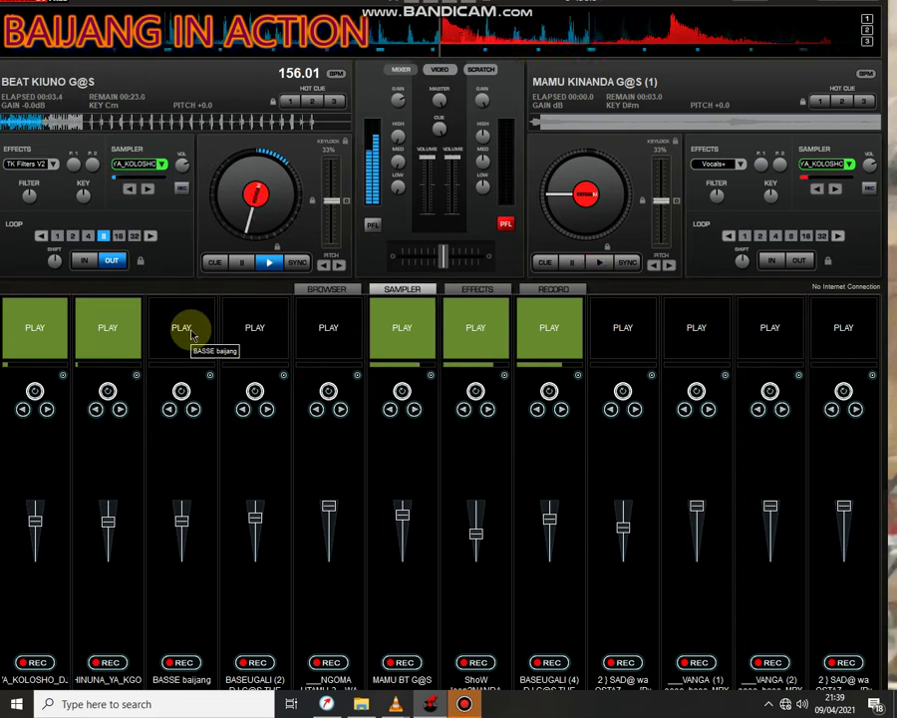
Step: Play BASSE baijang at full volume in place of BASEUGALI (4) for a moment and stop it
click(192, 336)
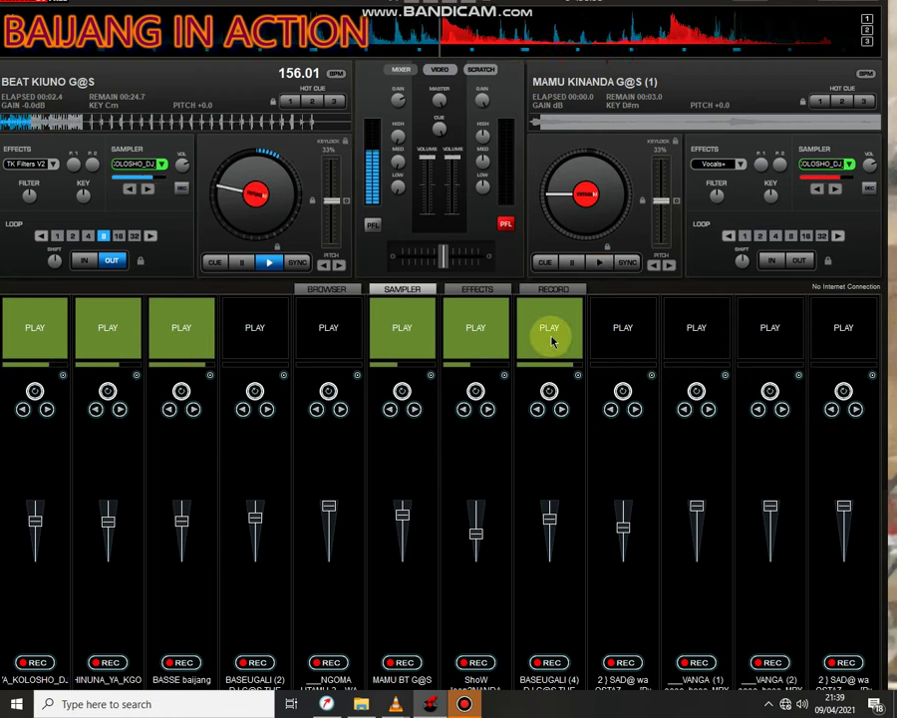
click(551, 339)
drag(182, 511, 182, 498)
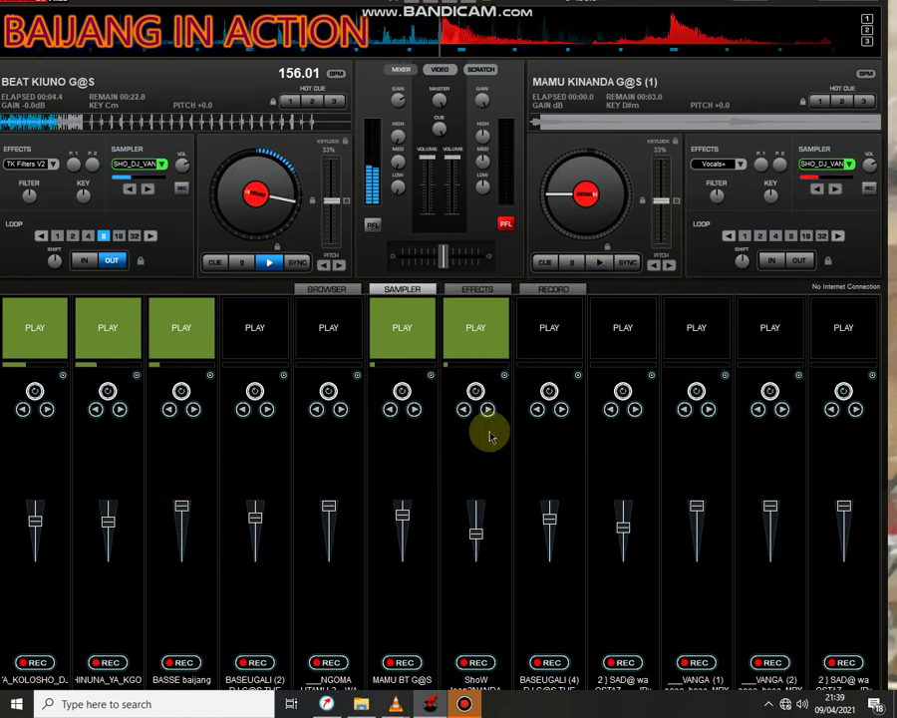
click(185, 339)
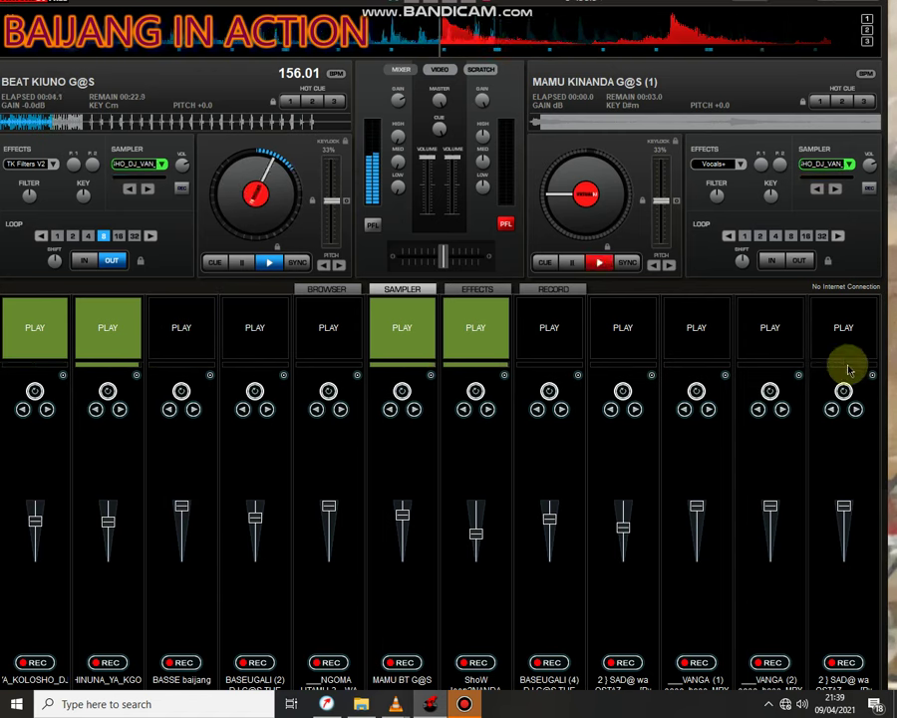
Step: Load masta bass (1) in place of ___VANGA (1) and start it with its volume lowered slightly
click(724, 376)
click(750, 379)
scroll(311, 246, down, 3)
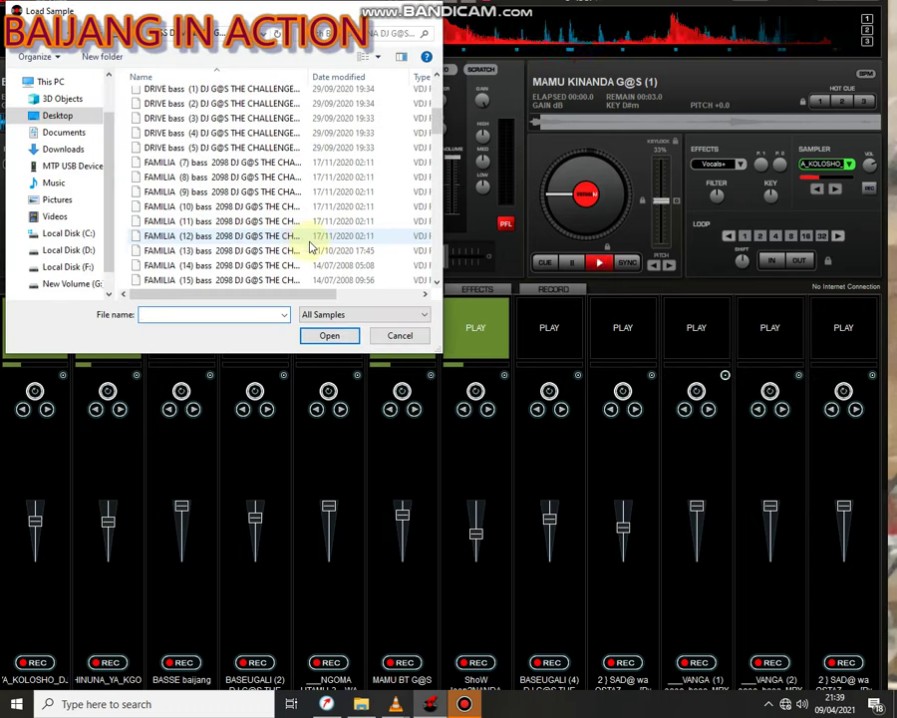
scroll(283, 213, down, 3)
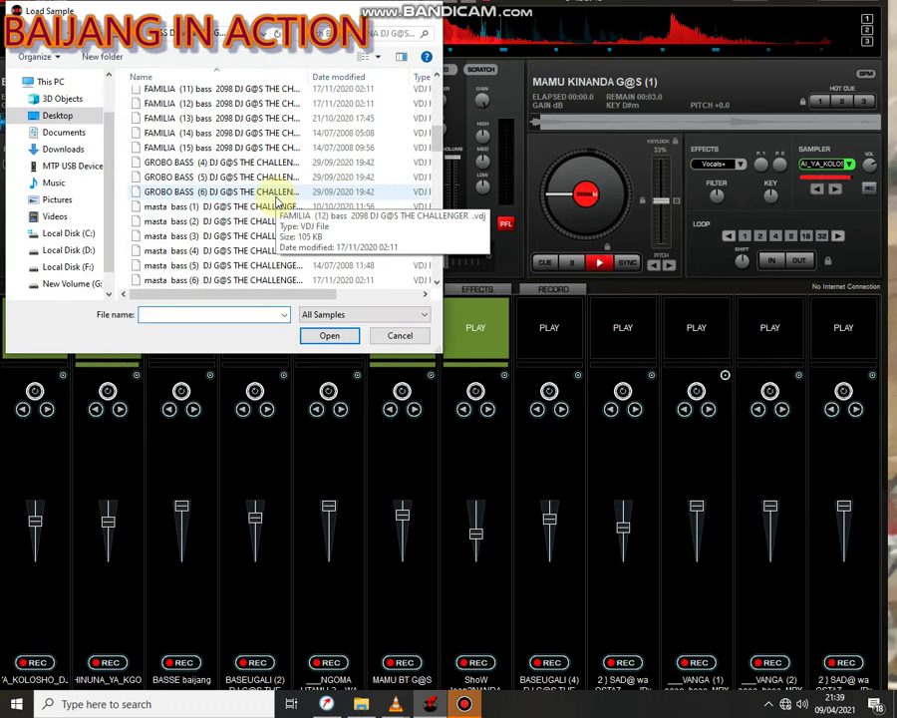
click(278, 205)
key(Return)
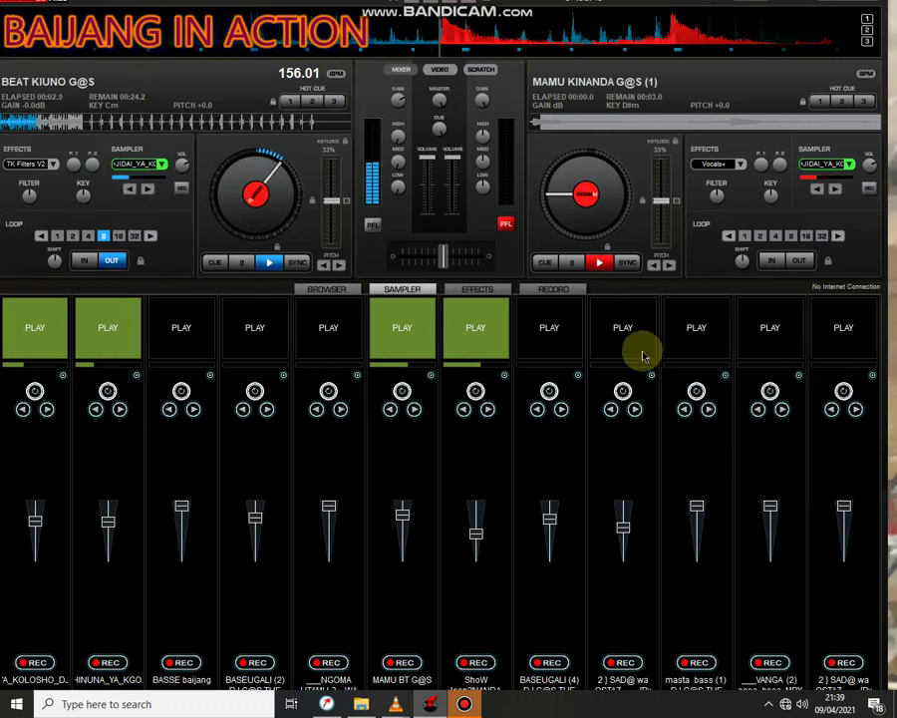
click(697, 330)
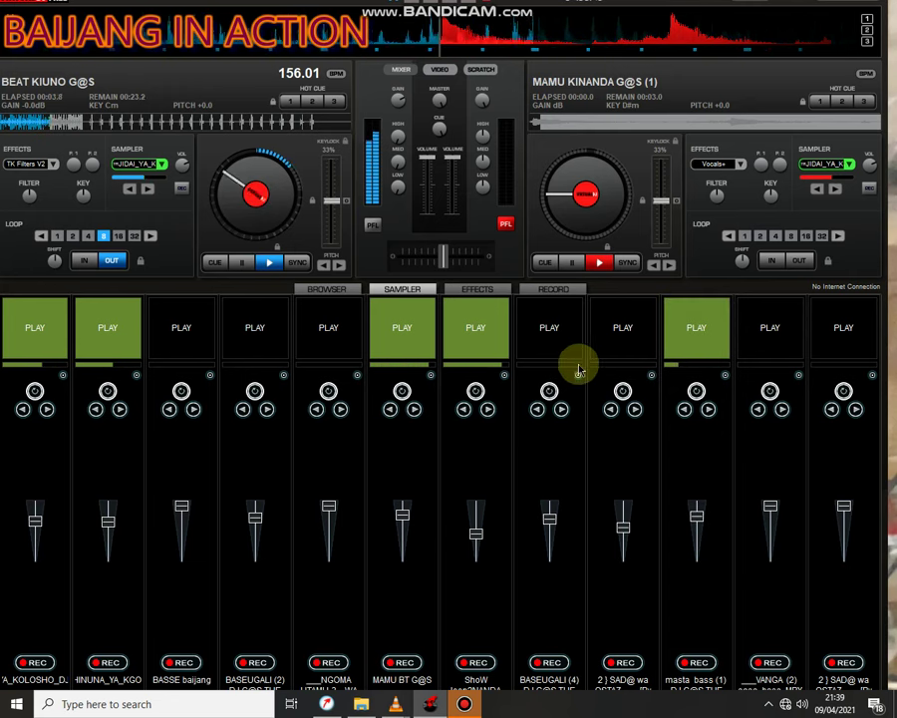
Step: Stop ShoW loop2NANDA and MAMU BT G@S, and start the two 2 } SAD@ wa OSTAZ samples with adjusted volumes
click(490, 339)
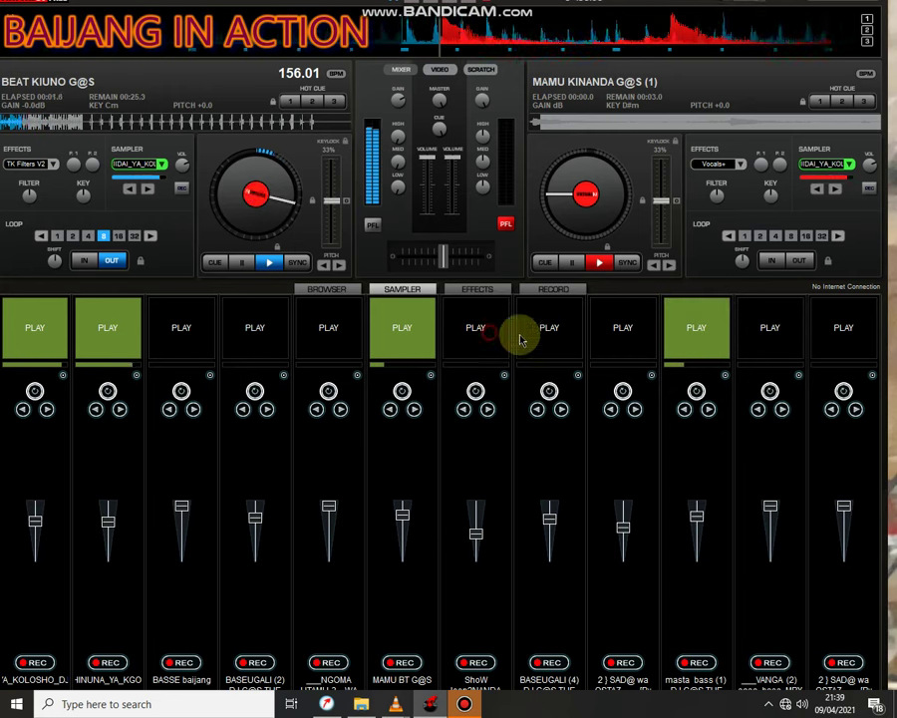
click(633, 340)
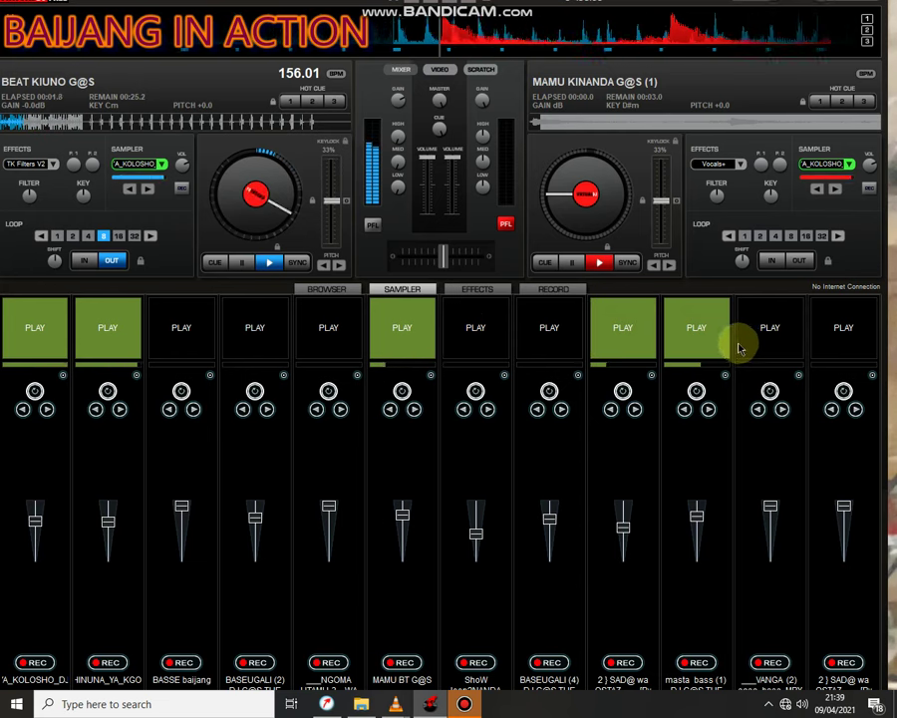
click(395, 329)
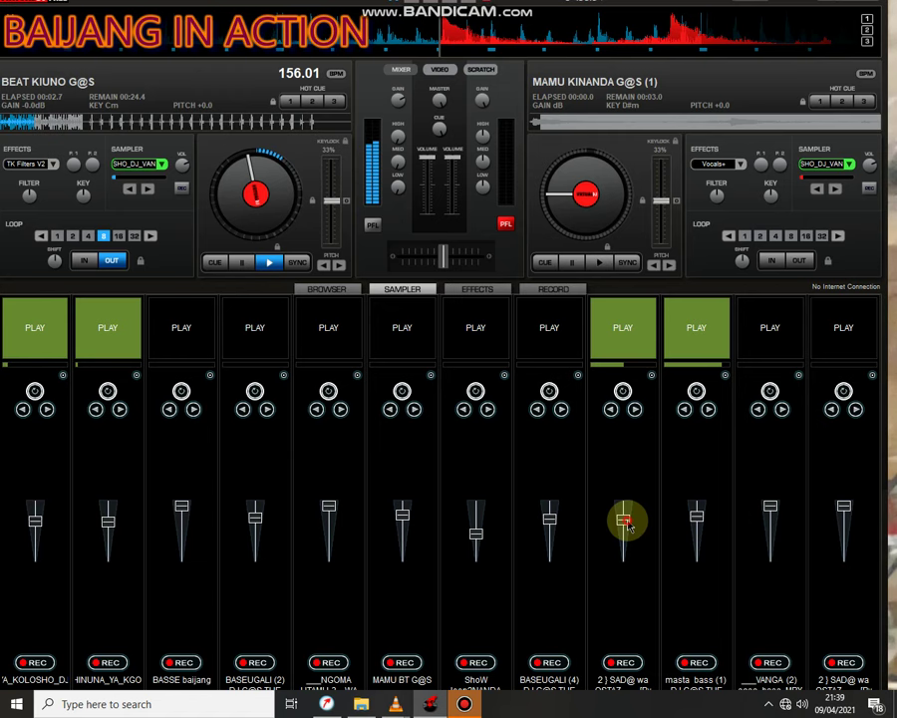
click(836, 334)
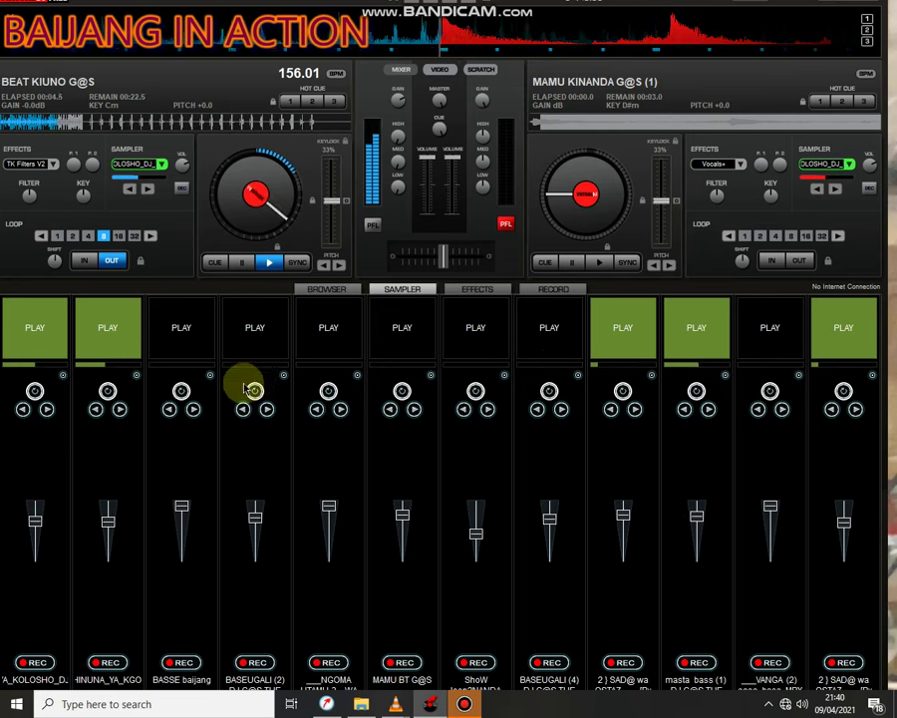
Step: Load masta bass (2) into the slot that holds BASSE baijang
click(211, 376)
click(237, 380)
scroll(299, 267, down, 2)
scroll(299, 268, down, 6)
double_click(205, 176)
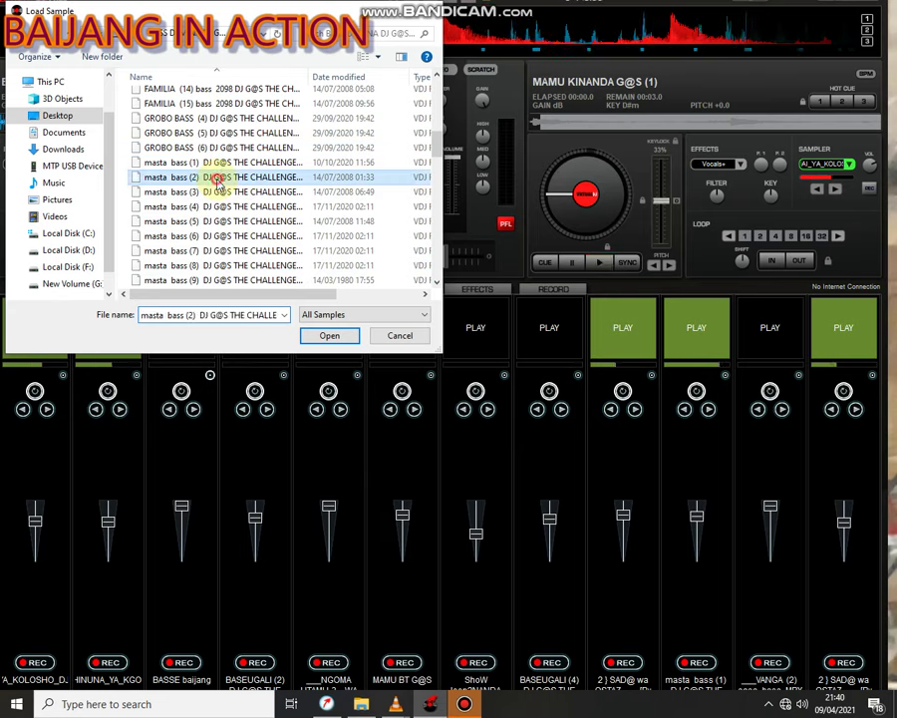
Step: Play masta bass (2) at slightly reduced volume in place of masta bass (1), and switch back to masta bass (1)
click(199, 343)
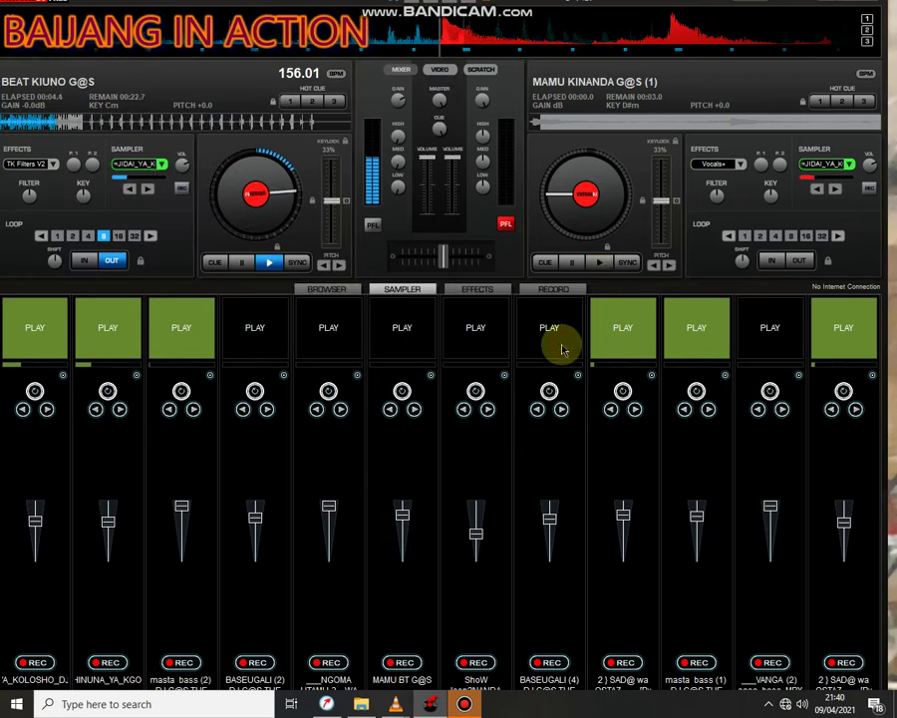
click(691, 335)
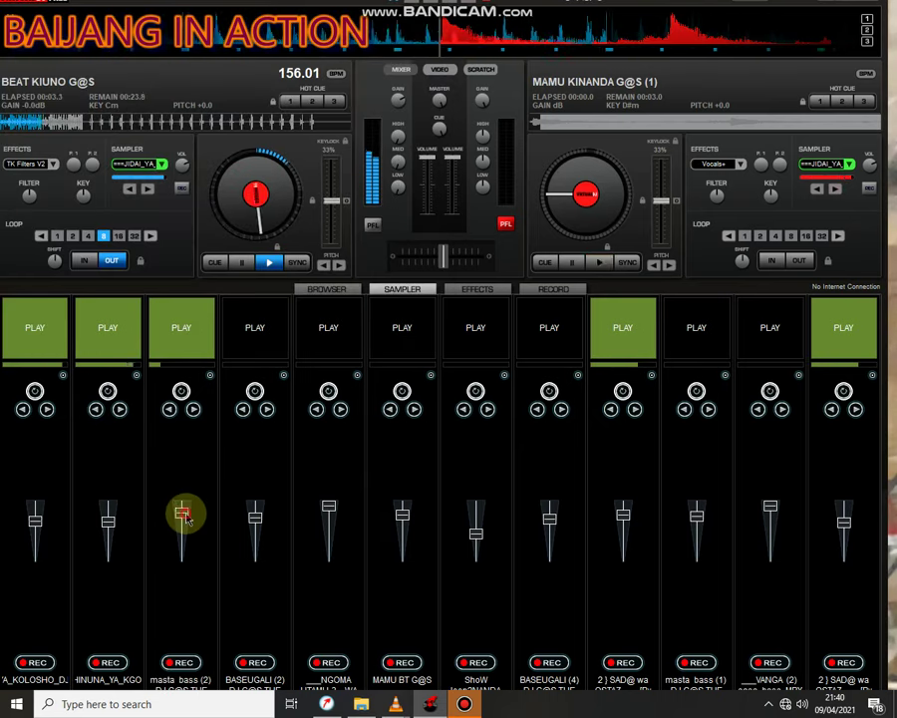
click(708, 333)
click(217, 336)
Step: Load GROBO BASS (4) into the slot that holds ___VANGA (2)
click(798, 376)
click(803, 377)
click(299, 244)
scroll(297, 249, down, 3)
scroll(297, 249, down, 2)
click(295, 237)
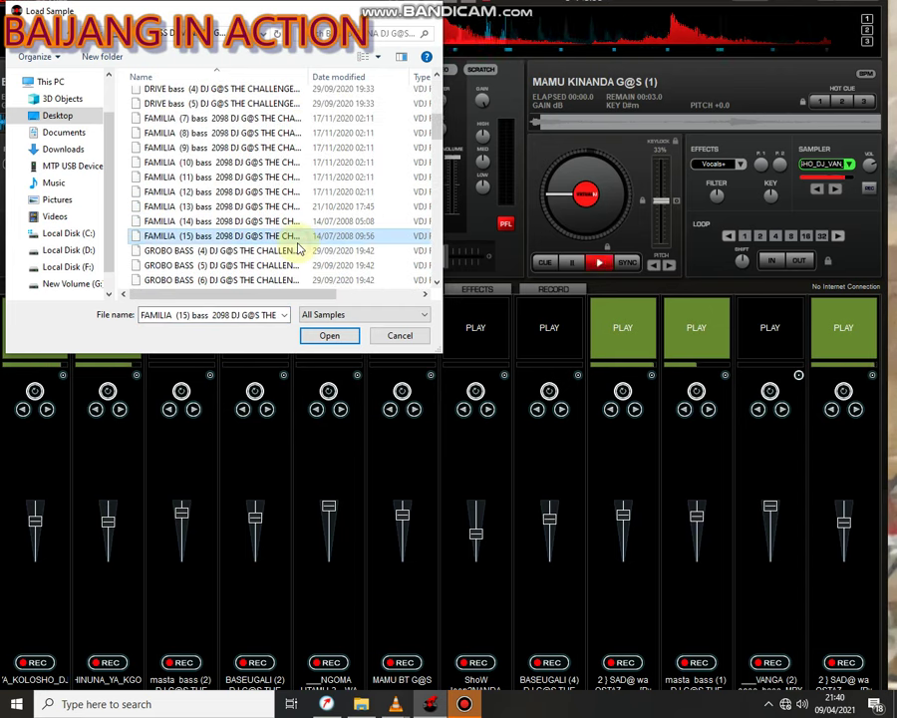
double_click(300, 250)
Step: Lower the volume of GROBO BASS (4) slightly and play it in place of masta bass (1)
drag(769, 506, 769, 516)
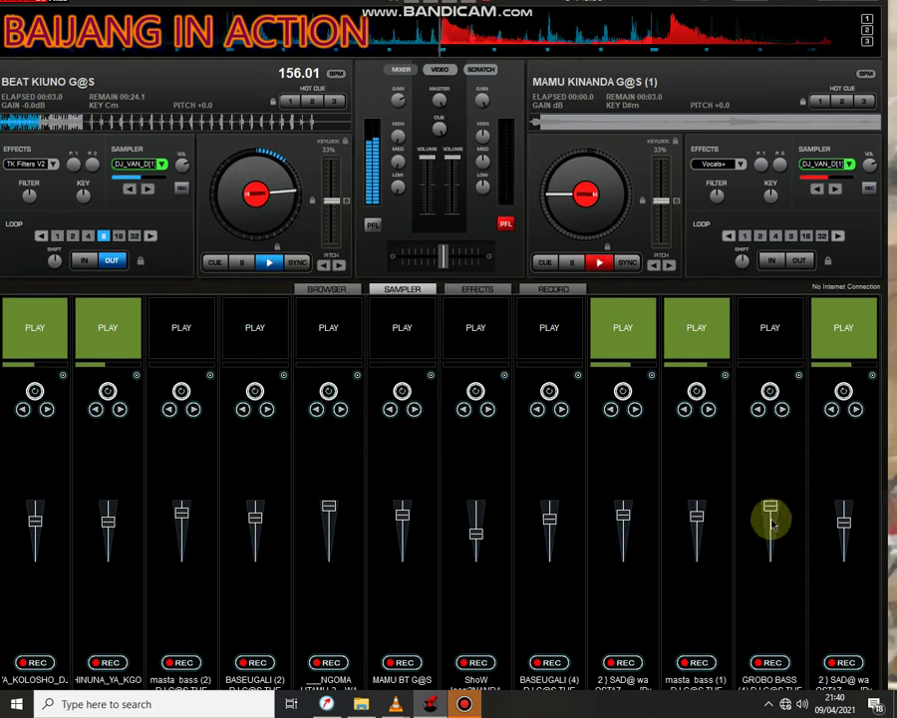
click(759, 348)
click(687, 343)
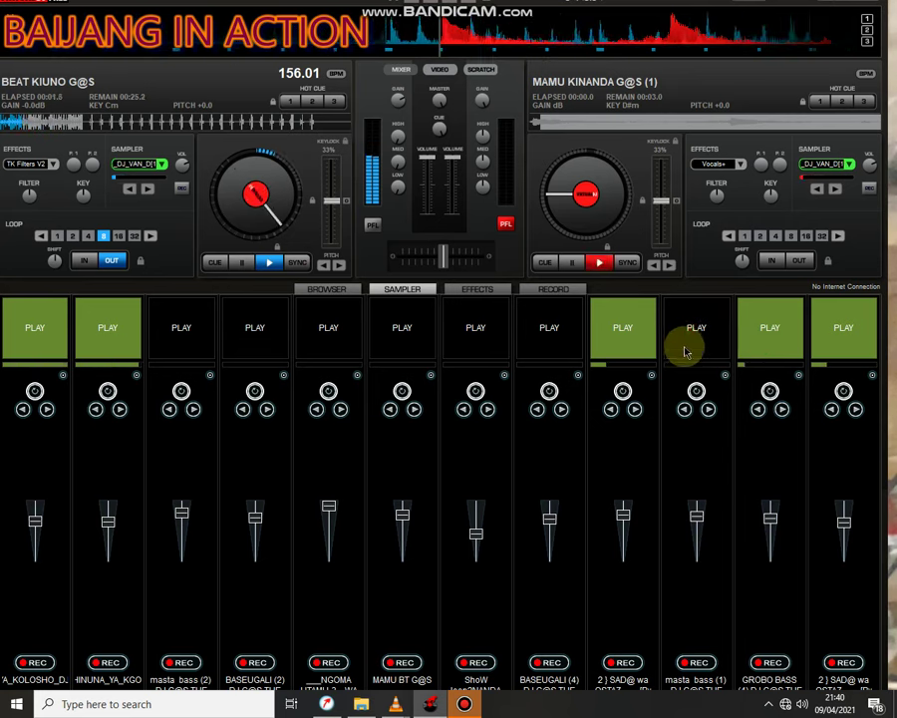
Step: Load NAMPA (1) sasa bass over masta bass (2) and play it in place of GROBO BASS (4)
click(210, 376)
click(236, 383)
scroll(297, 224, down, 12)
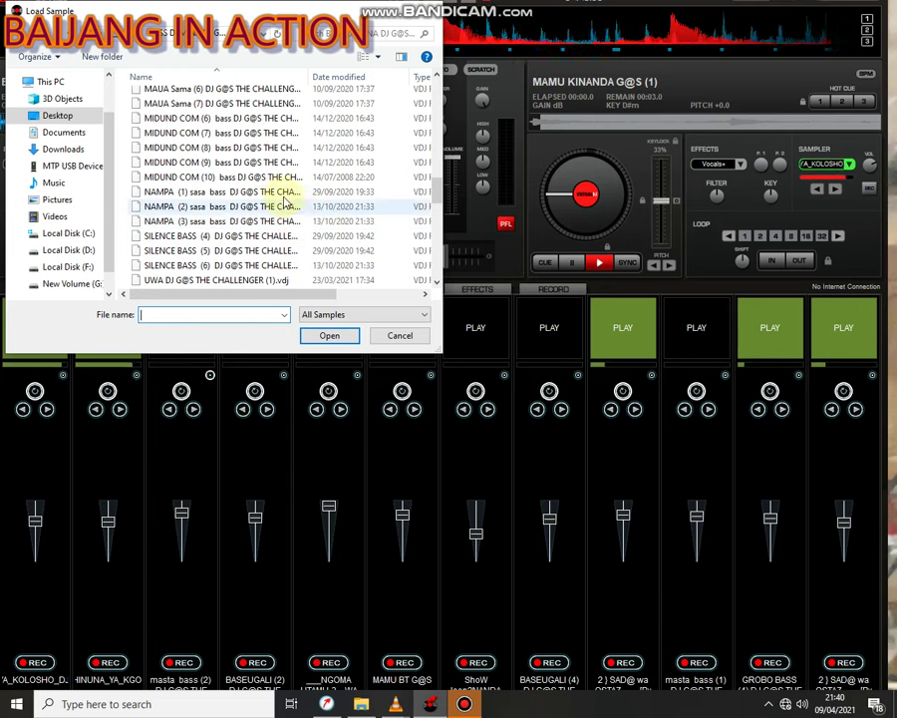
double_click(286, 192)
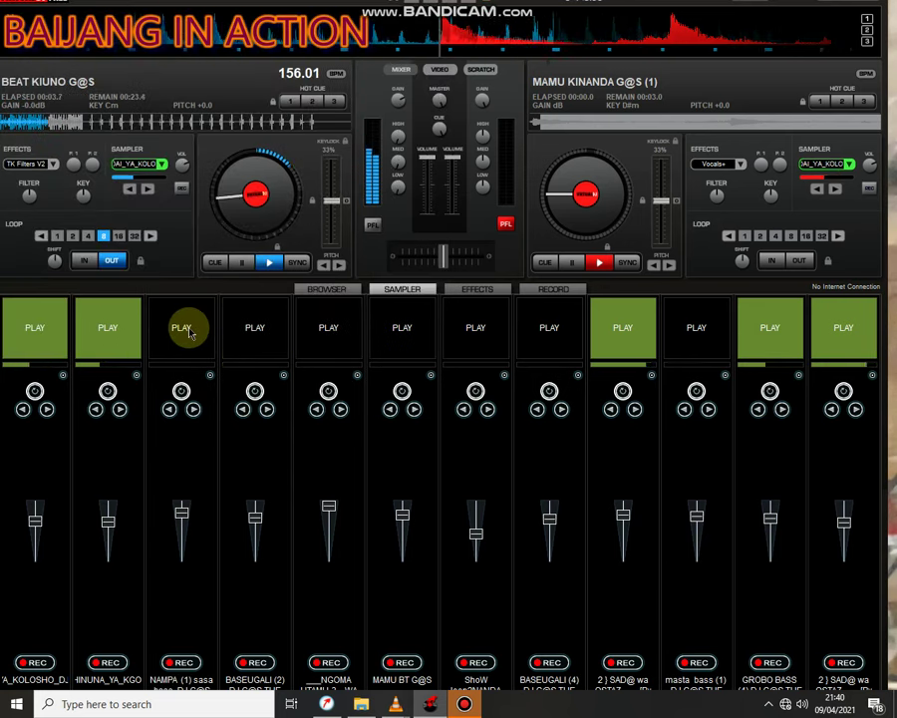
click(189, 332)
click(776, 330)
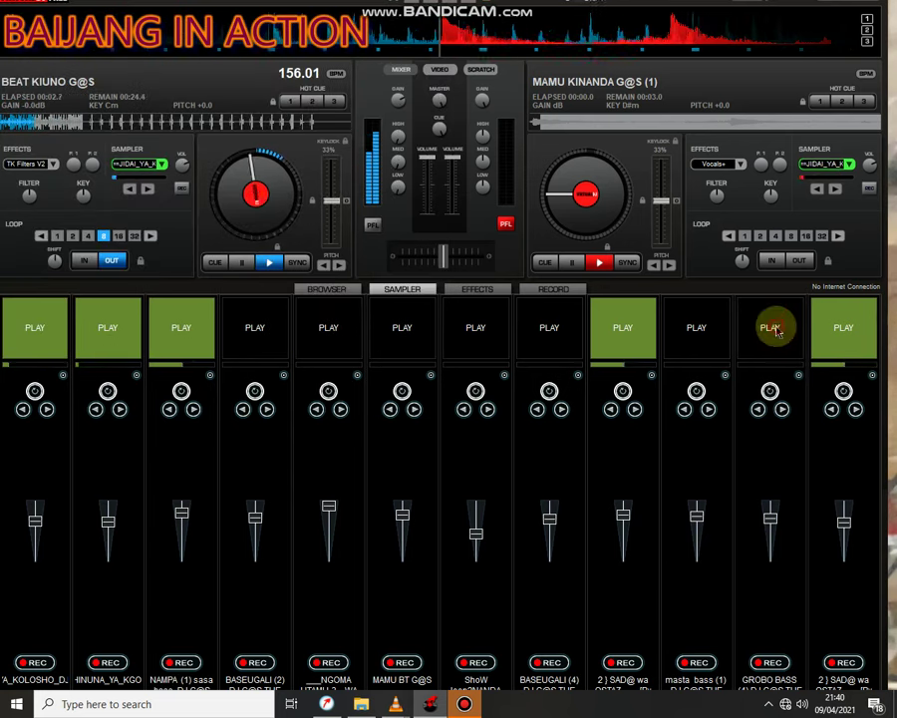
Step: Load SILENCE BASS (4) into the slot that holds masta bass (1)
click(725, 376)
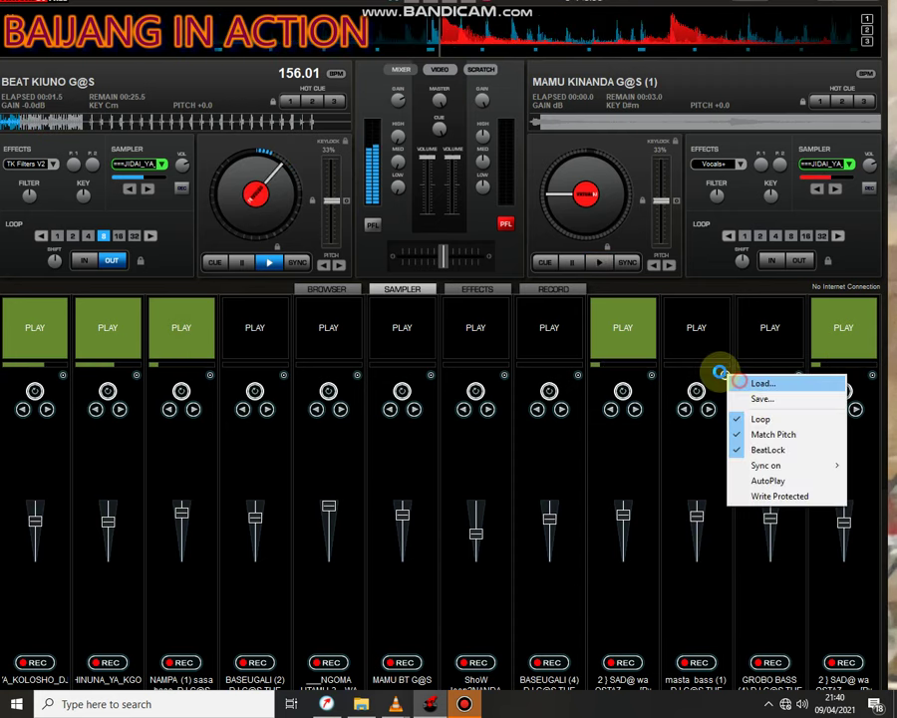
click(756, 379)
scroll(311, 227, down, 5)
scroll(310, 228, down, 12)
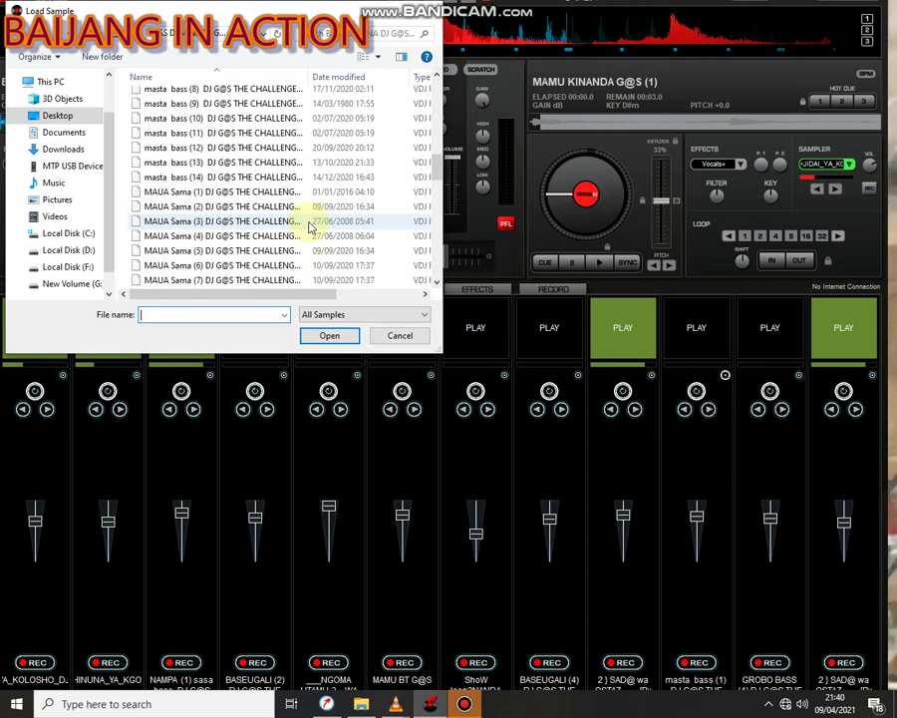
scroll(311, 227, up, 3)
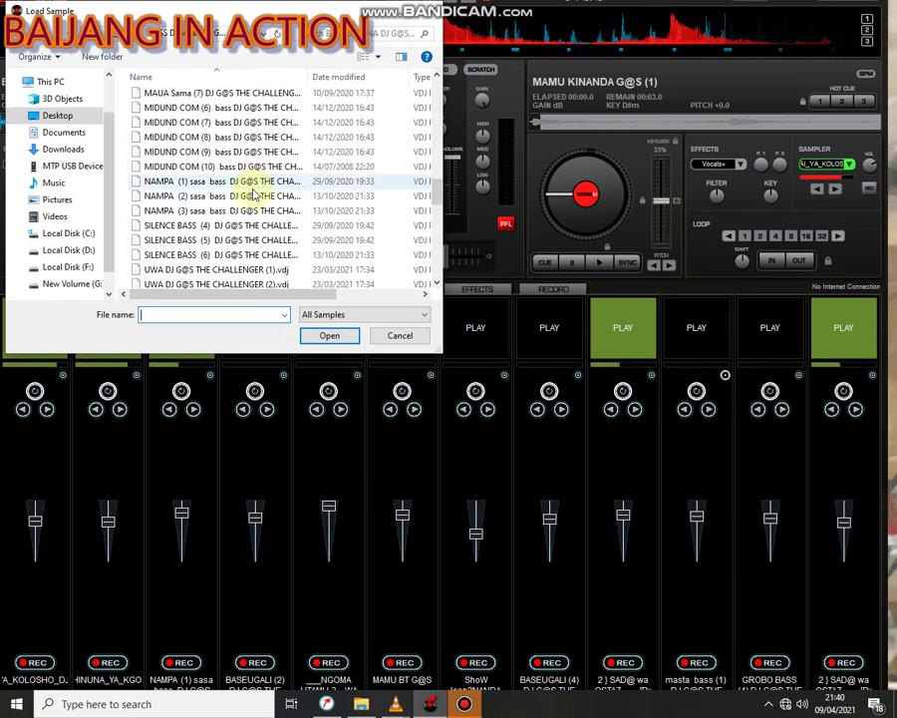
click(249, 226)
Step: Start SILENCE BASS (4) and stop NAMPA (1) sasa bass
click(682, 321)
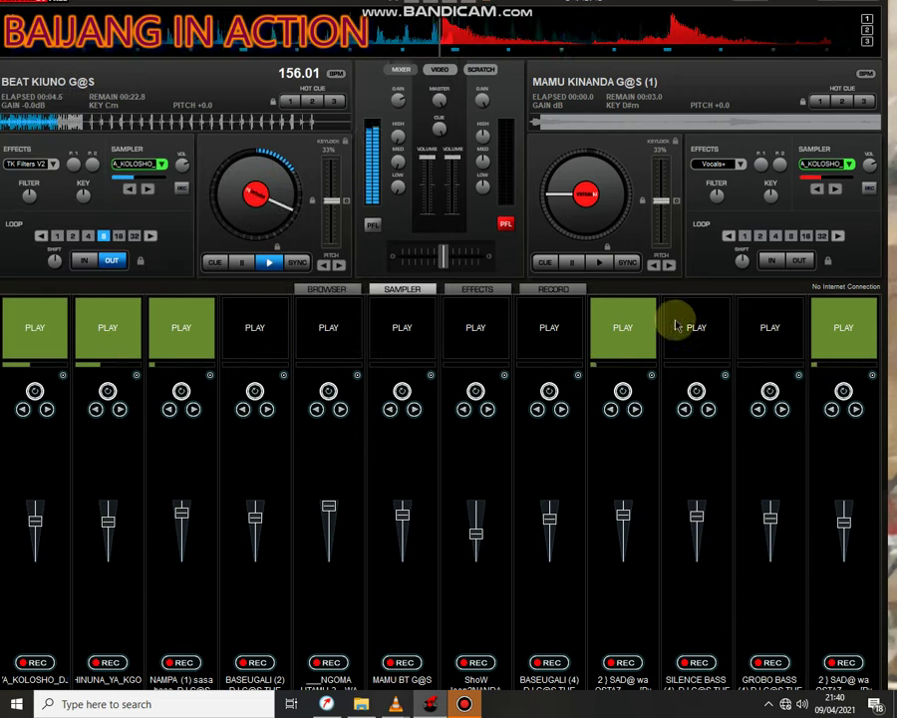
click(698, 327)
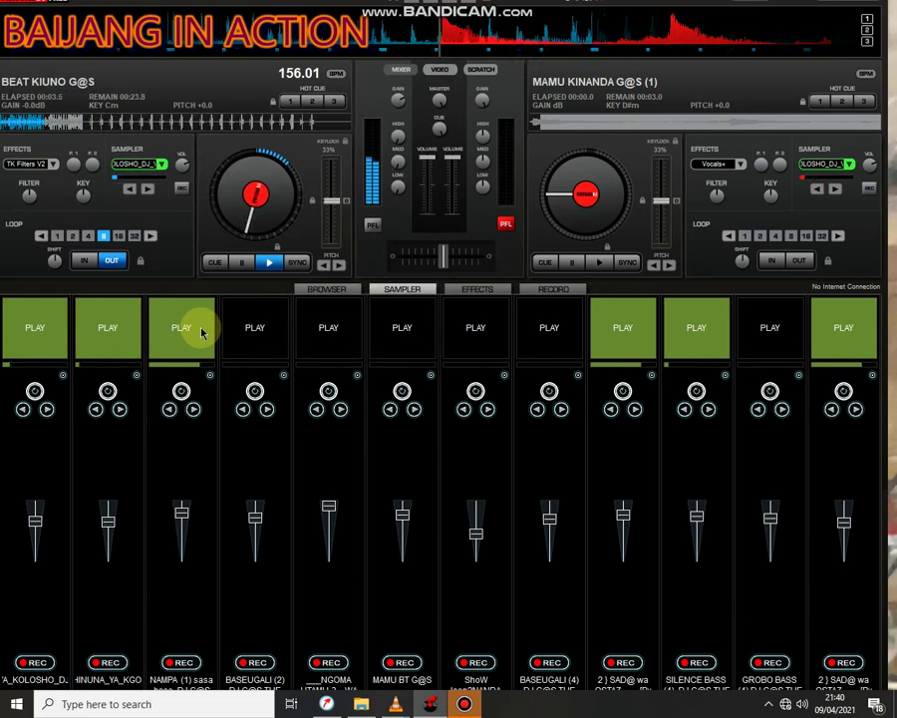
click(192, 330)
Step: Load MIDUND COM (6) bass over BASEUGALI (2) and play it at full volume in place of SILENCE BASS (4)
click(283, 376)
click(295, 379)
scroll(303, 261, down, 10)
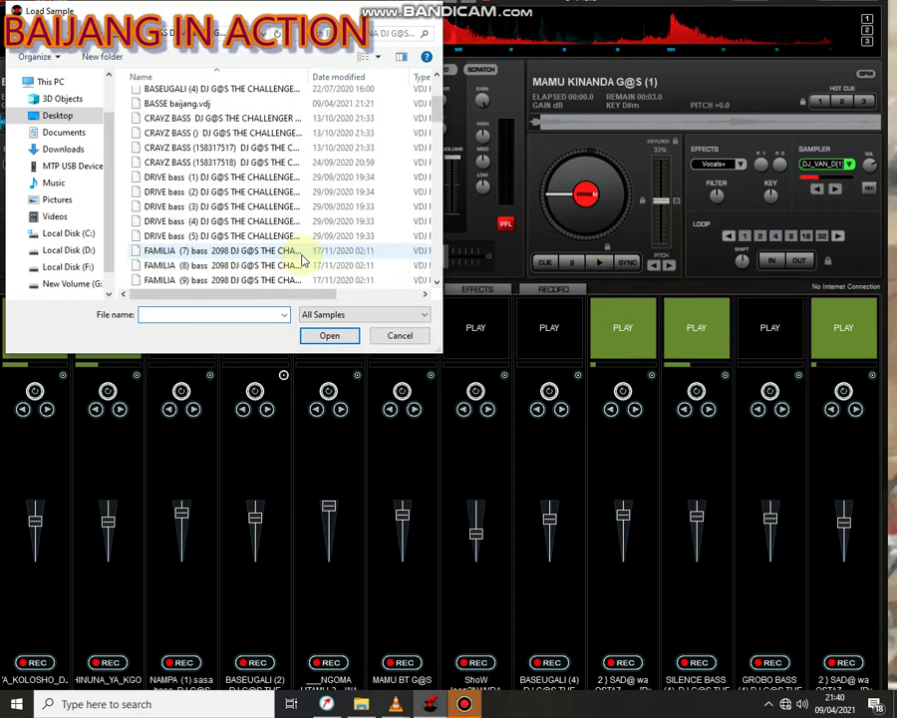
scroll(302, 260, down, 10)
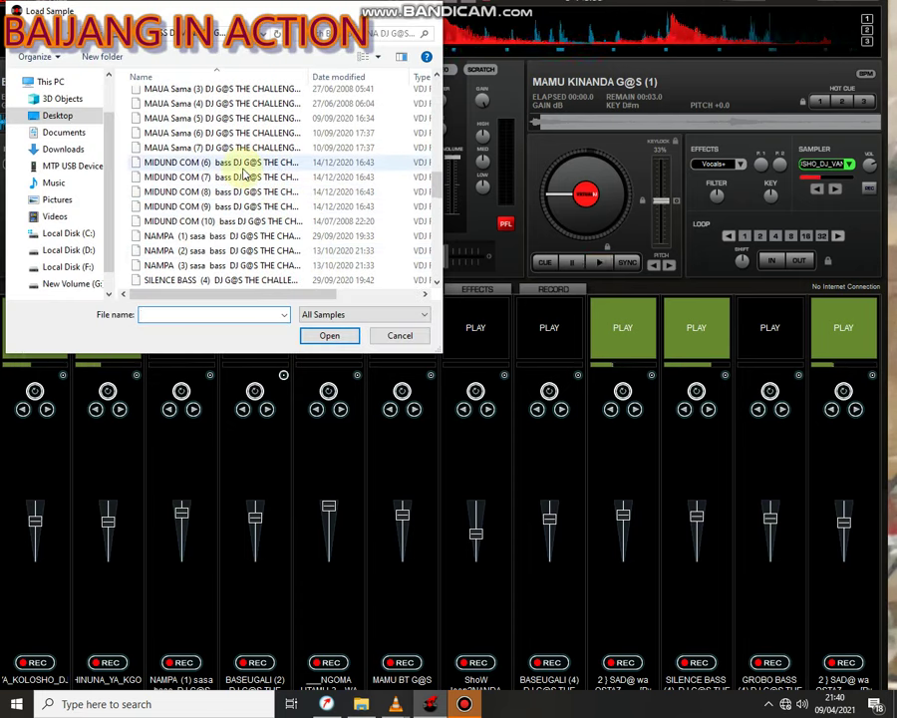
double_click(242, 171)
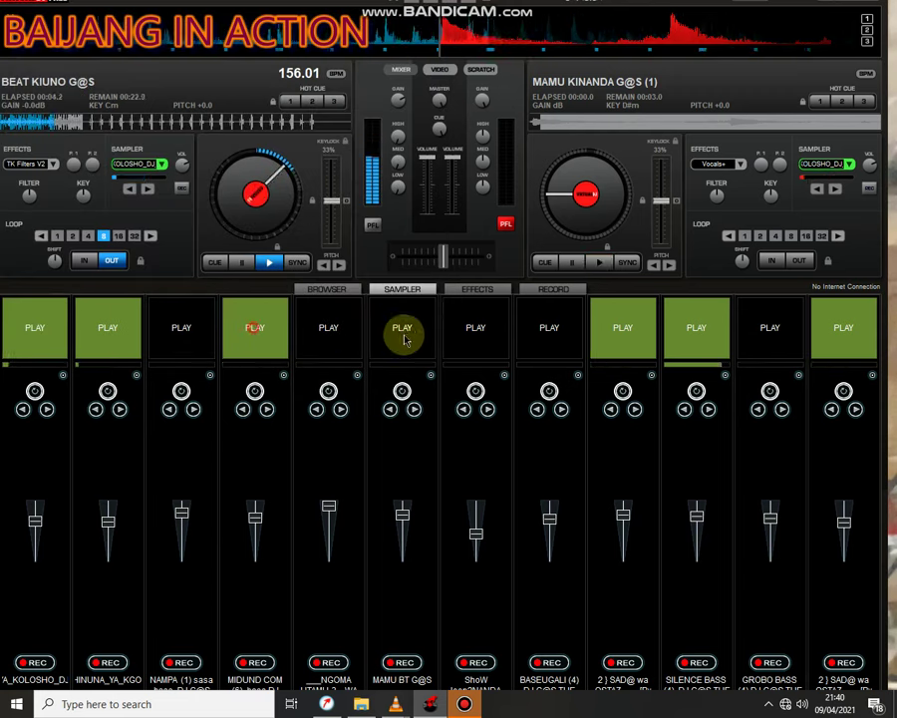
click(694, 326)
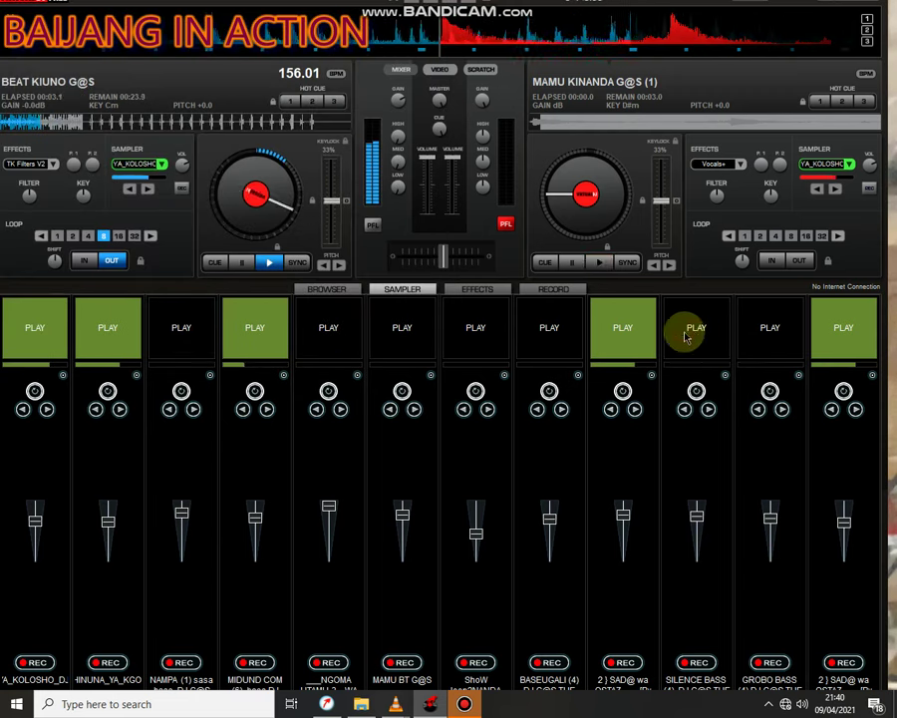
drag(255, 516, 256, 507)
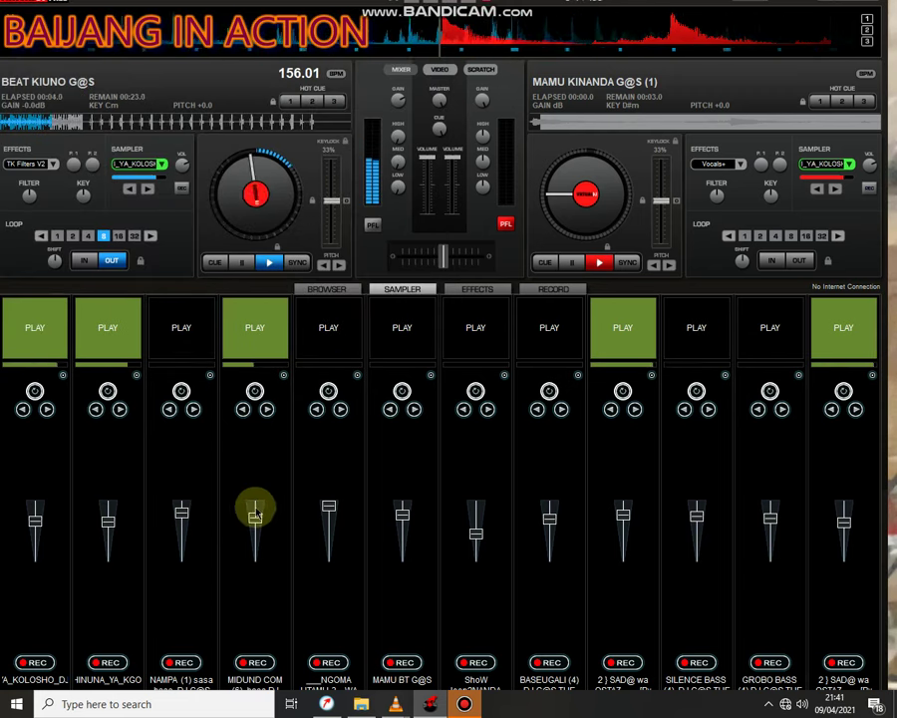
Step: Play the ___NGOMA sample in place of MIDUND COM (6), and load wajeda wa 1 arusha (1) over MIDUND COM (6)
click(330, 329)
click(287, 375)
click(311, 381)
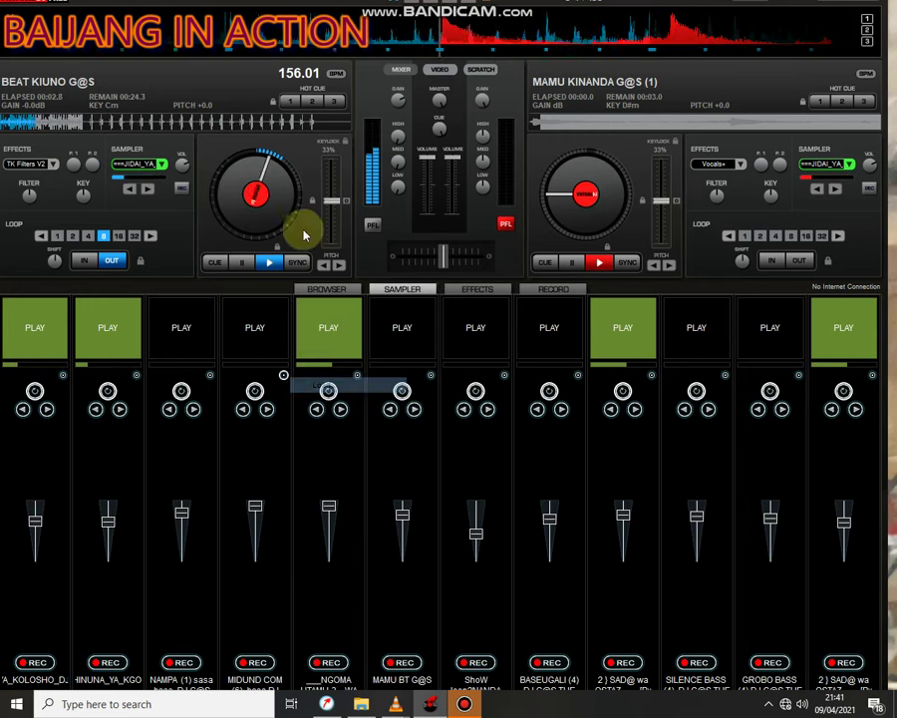
scroll(303, 214, down, 20)
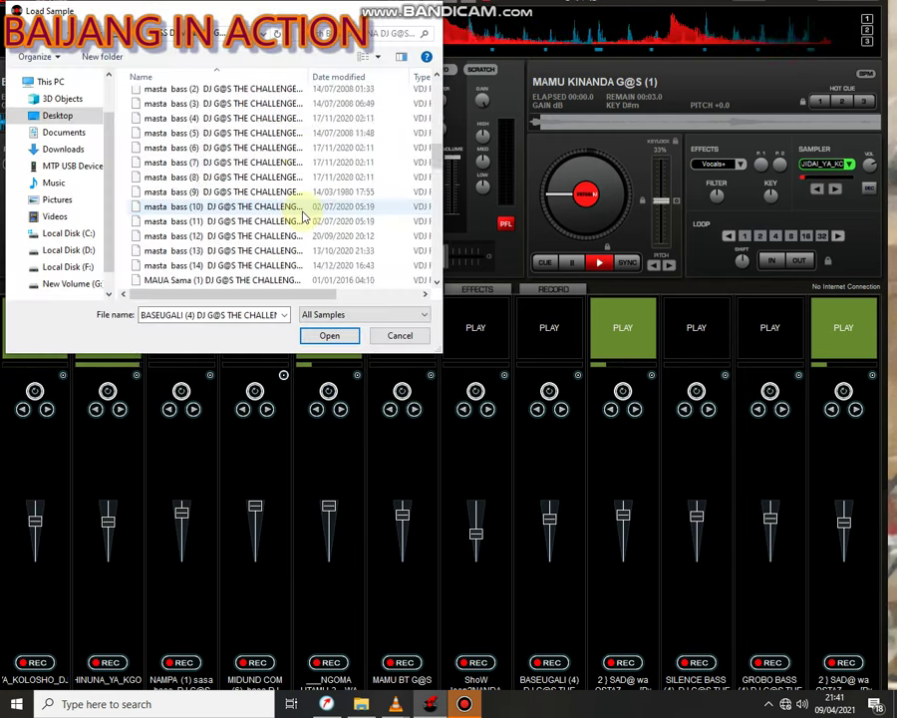
scroll(303, 214, down, 4)
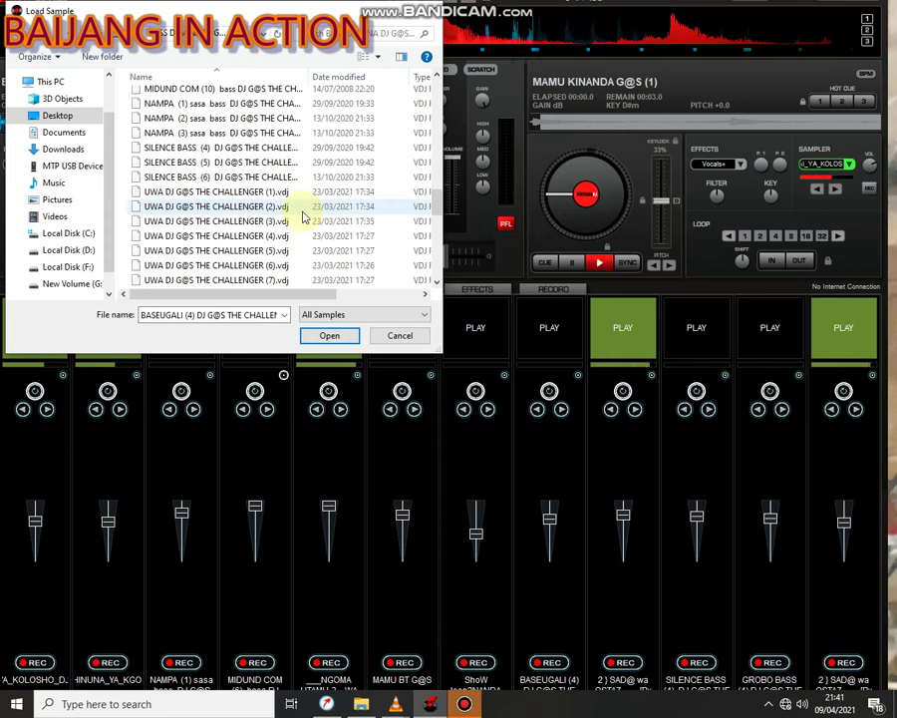
scroll(303, 213, down, 3)
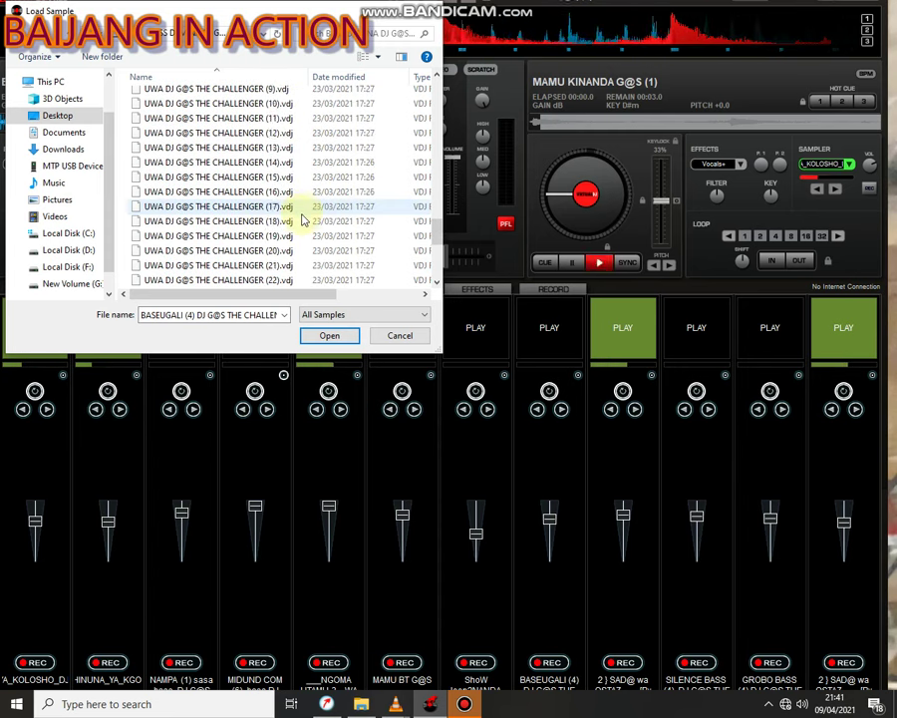
scroll(303, 217, down, 5)
scroll(249, 167, up, 1)
click(249, 164)
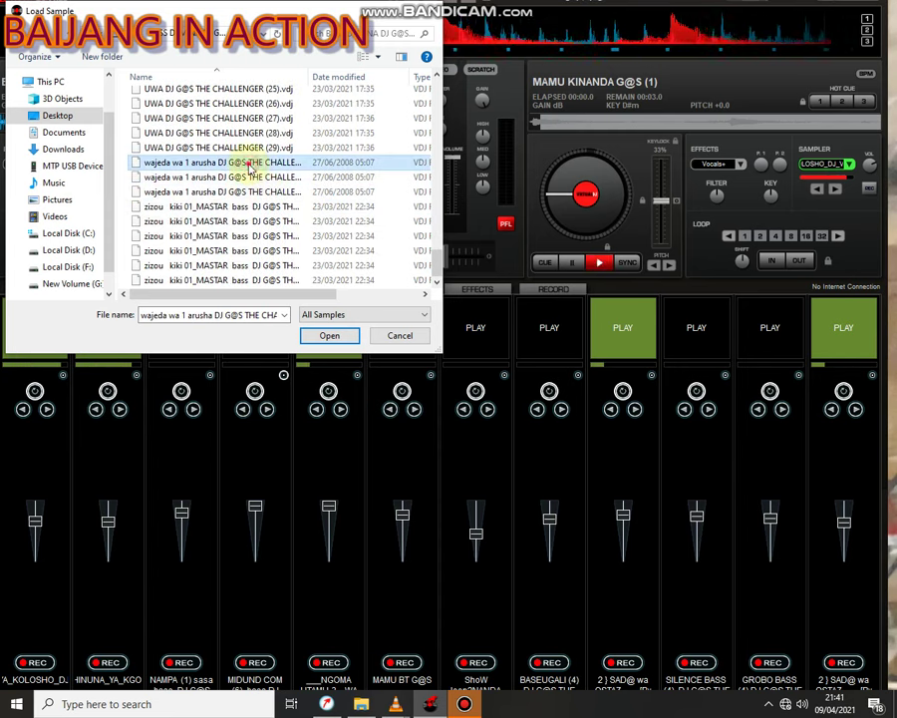
click(319, 335)
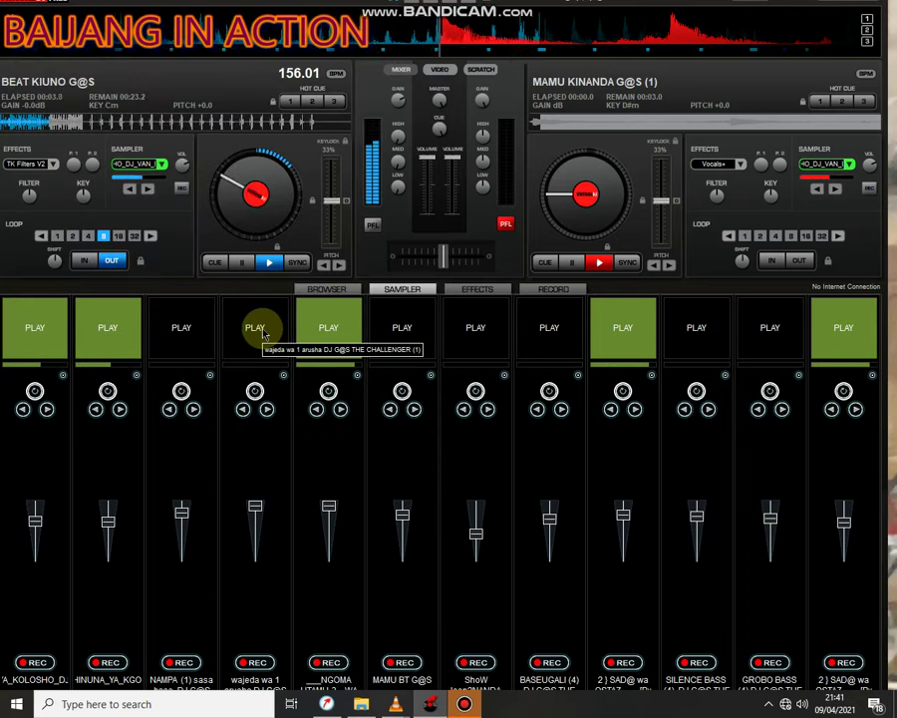
Step: Play wajeda wa 1 arusha (1) instead of ___NGOMA and the ShoW sample instead of the last slot's, raising ShoW's volume slightly
click(264, 335)
click(309, 331)
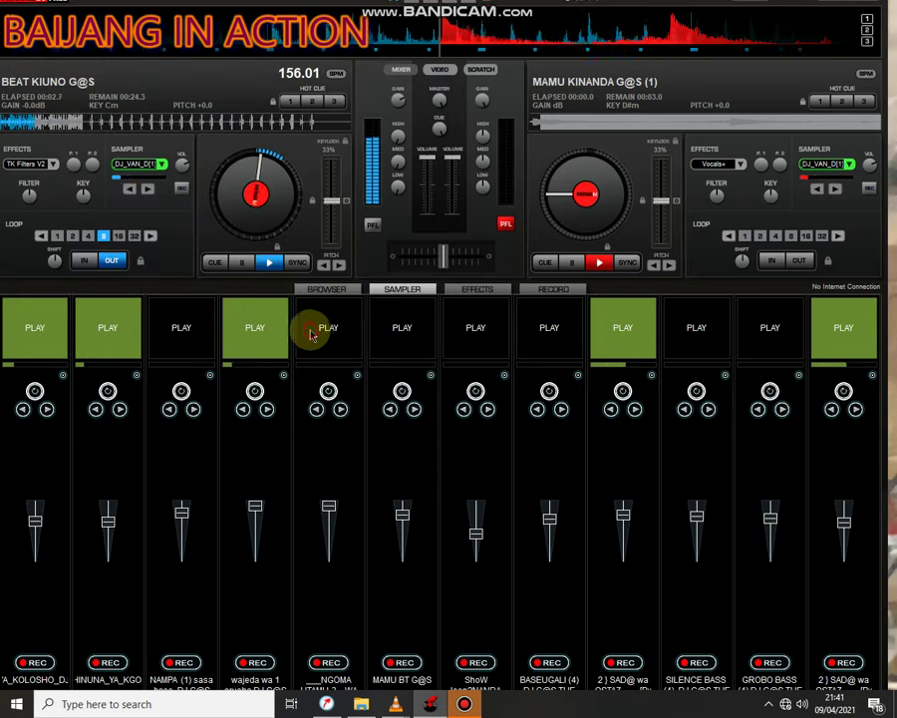
click(474, 336)
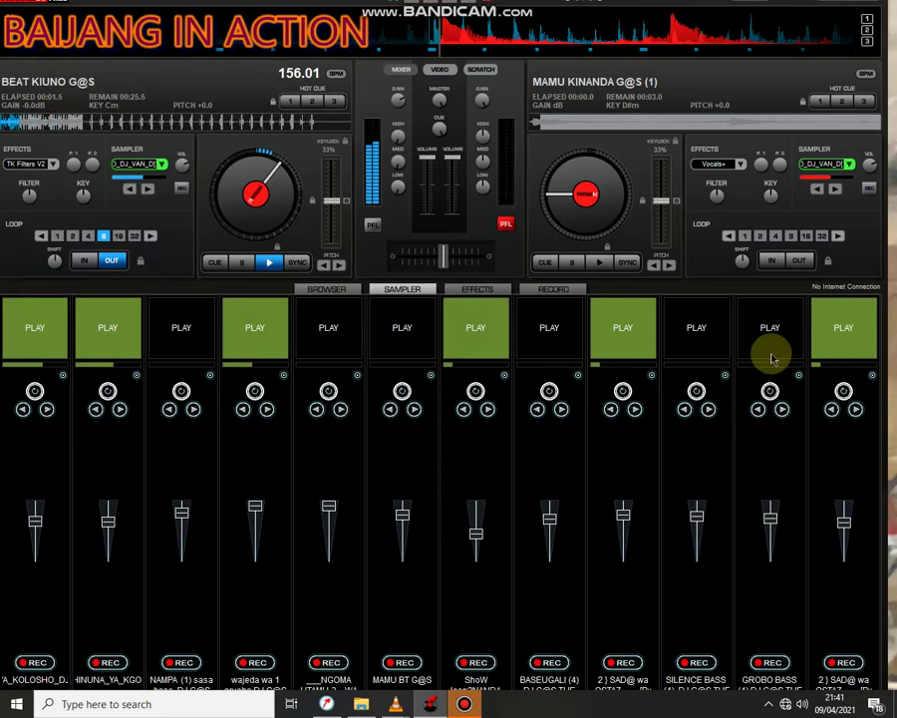
click(835, 331)
mouse_move(475, 533)
mouse_down()
mouse_move(488, 517)
mouse_move(480, 524)
mouse_up()
Step: Load the third wajeda wa 1 arusha bass into the last slot and play it in place of wajeda wa 1 arusha (1)
click(872, 376)
click(800, 380)
click(284, 231)
scroll(284, 235, down, 20)
scroll(284, 235, down, 5)
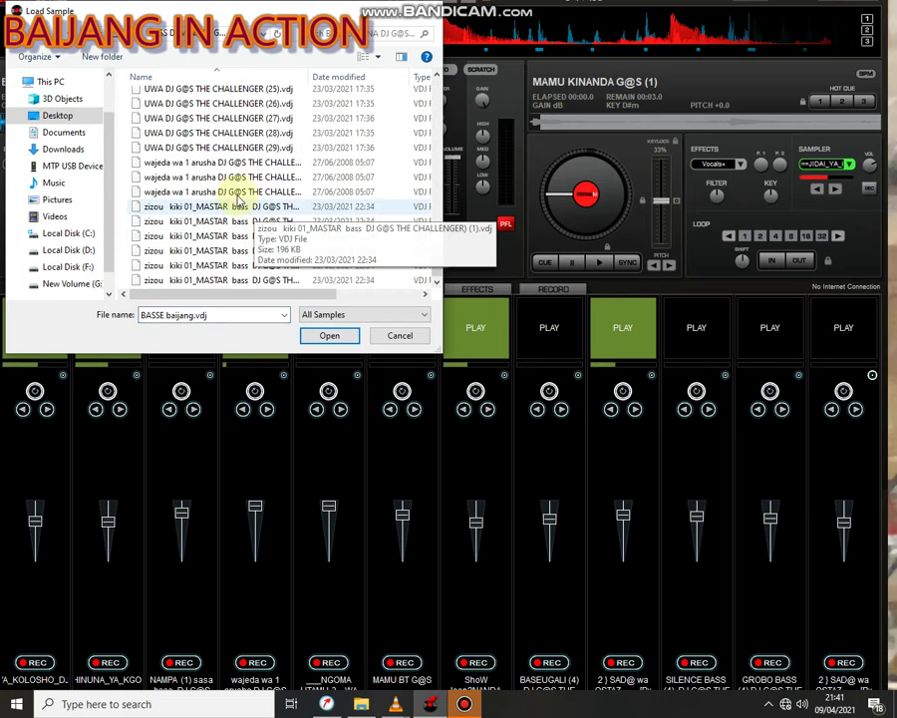
double_click(235, 191)
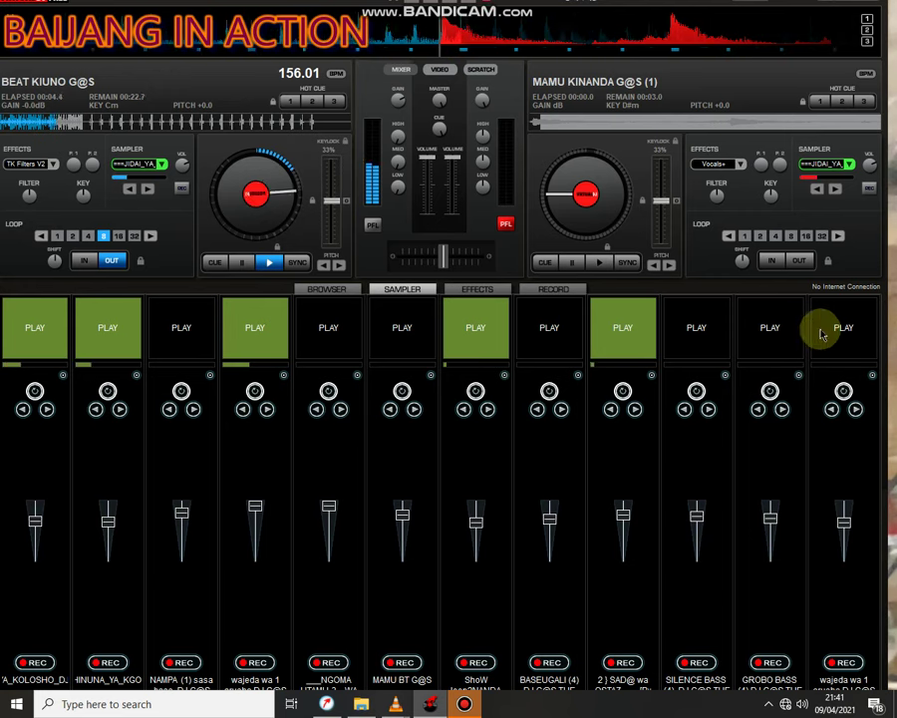
click(825, 333)
click(256, 314)
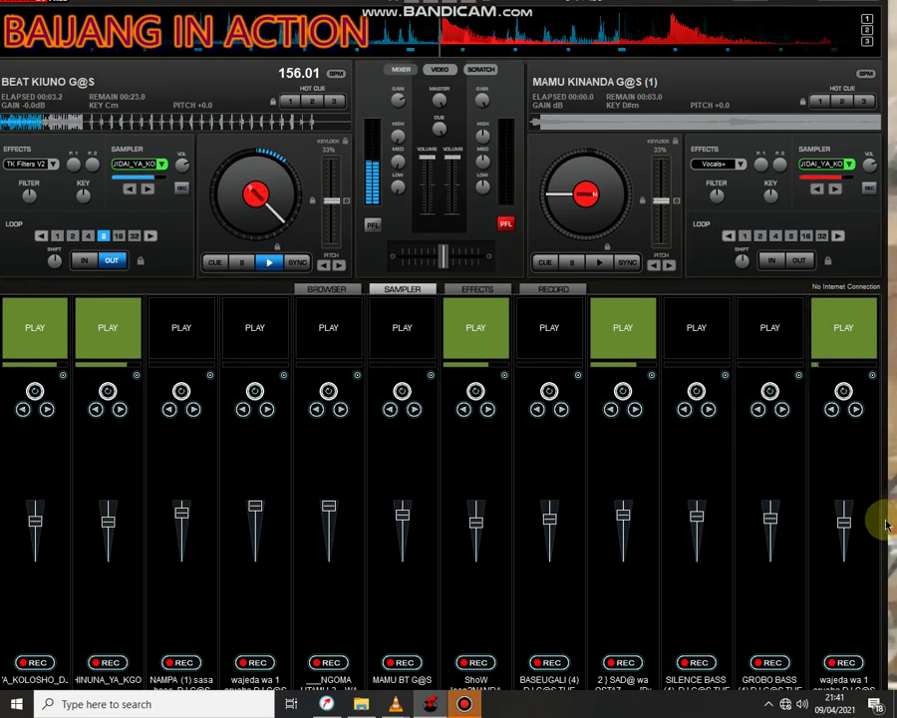
Step: Load zizou kiki 01_MASTAR bass (1) over wajeda wa 1 arusha (1) in the fourth slot
right_click(285, 373)
click(313, 383)
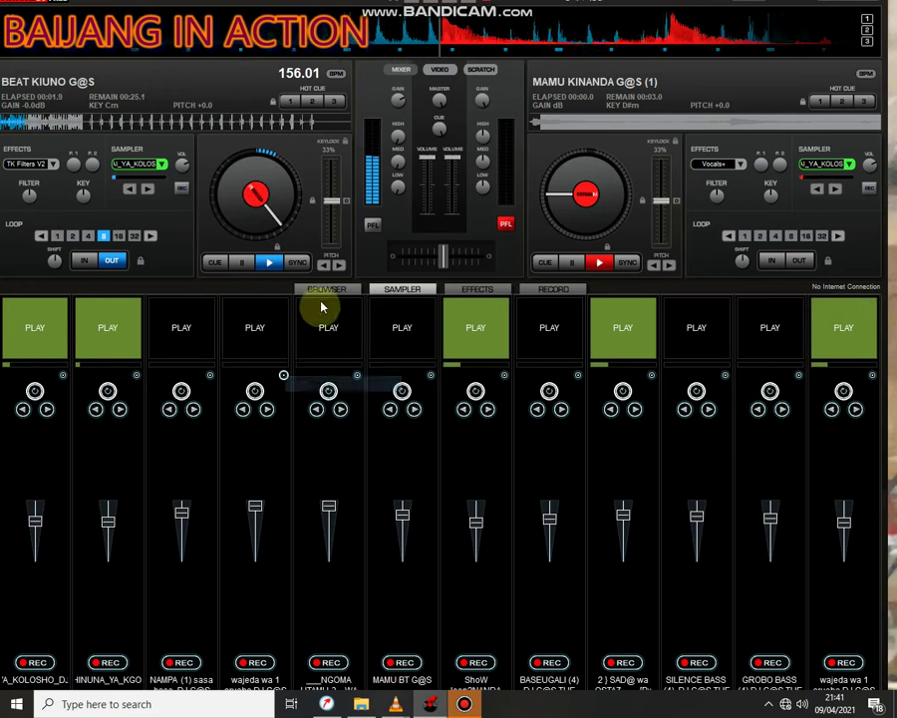
scroll(323, 287, down, 20)
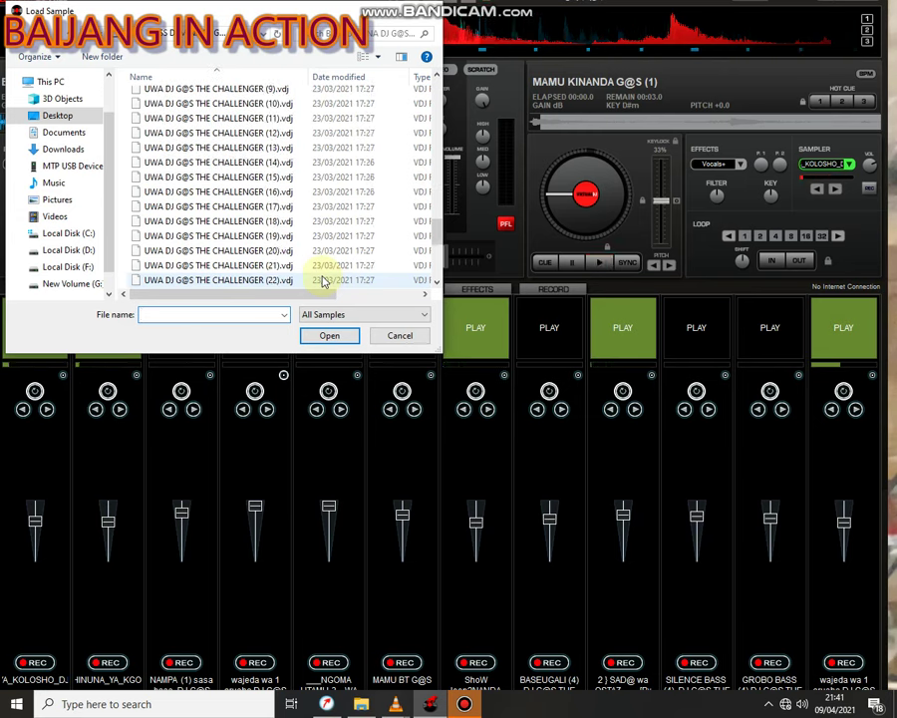
double_click(254, 208)
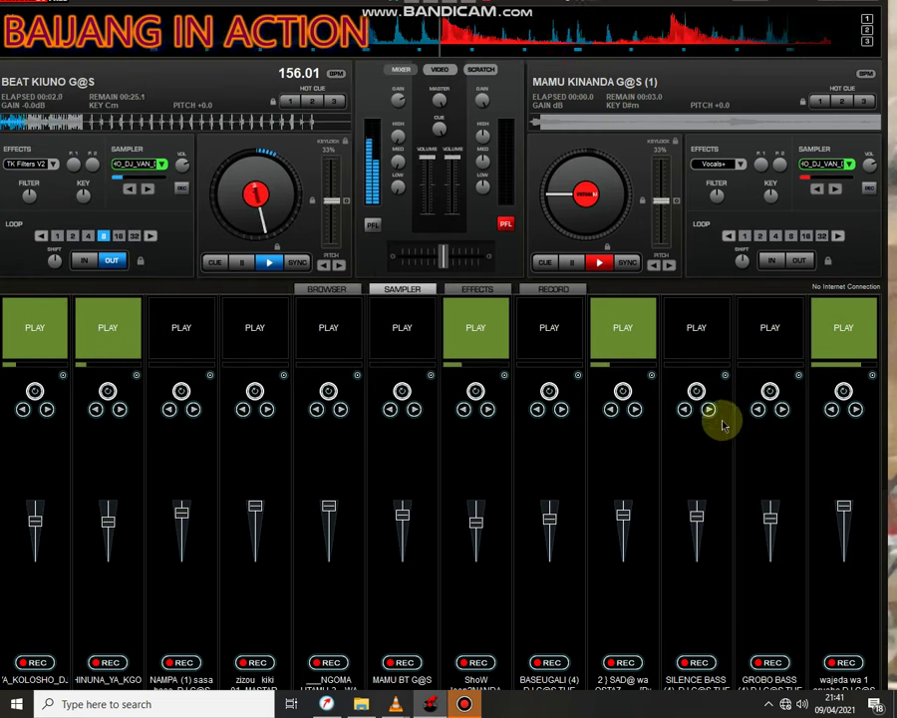
Step: Stop the SAD@ wa OSTAZ sample, lower zizou kiki 01_MASTAR bass (1) slightly and start it after briefly playing NAMPA (1) sasa bass
click(620, 339)
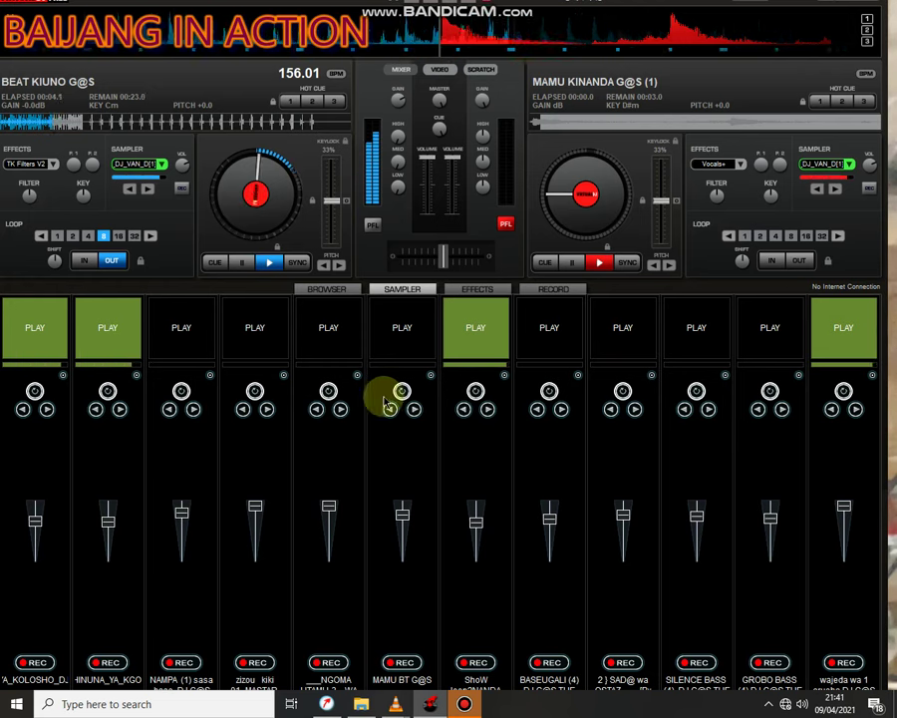
drag(255, 506, 254, 515)
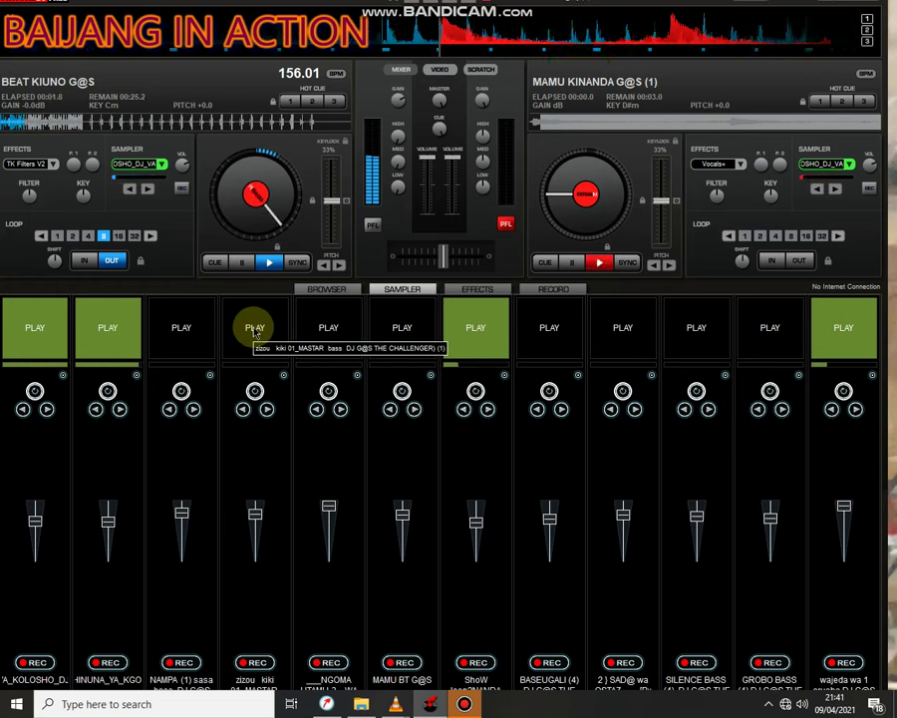
click(195, 335)
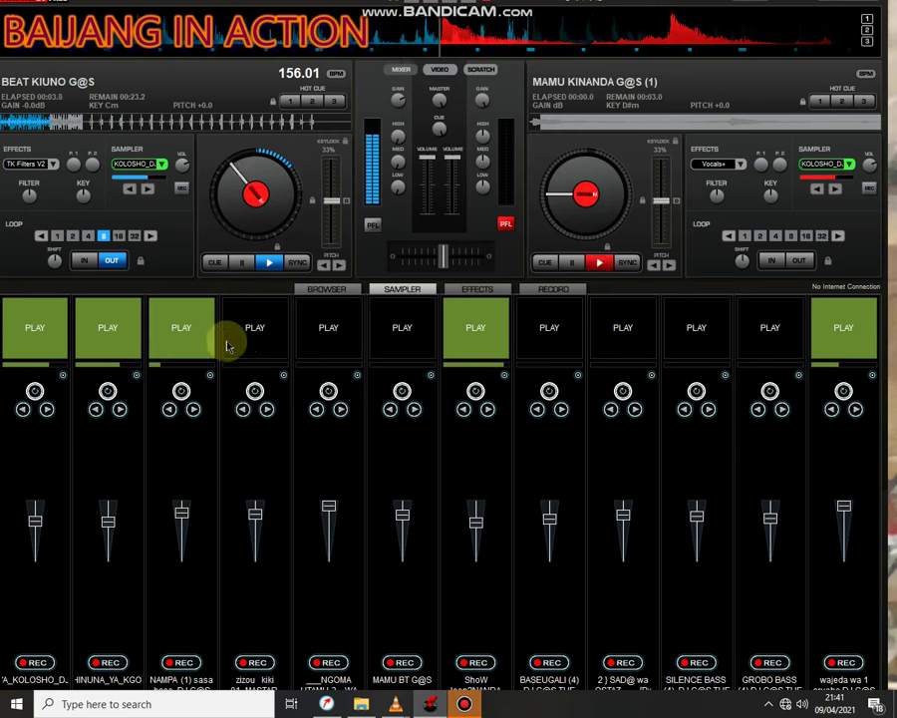
click(241, 343)
click(194, 333)
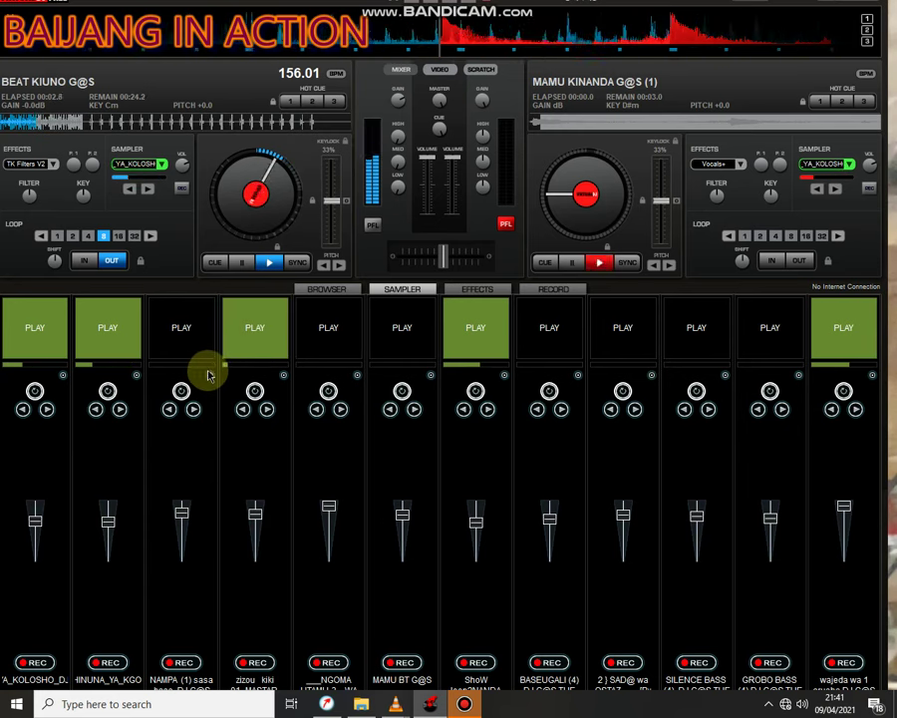
click(209, 375)
click(232, 378)
click(309, 205)
scroll(309, 206, down, 20)
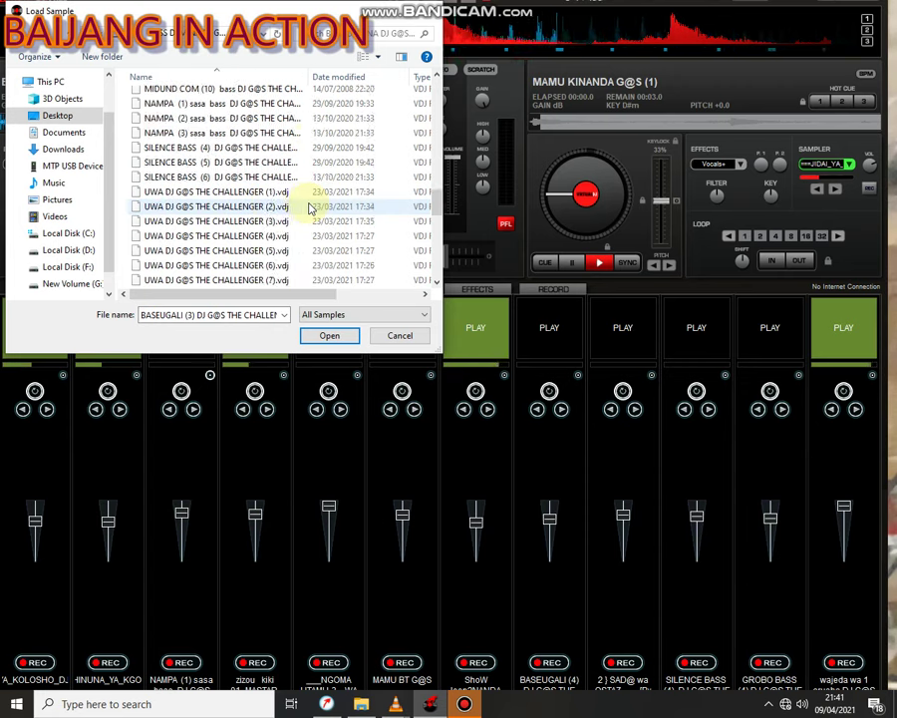
scroll(309, 206, down, 4)
click(309, 206)
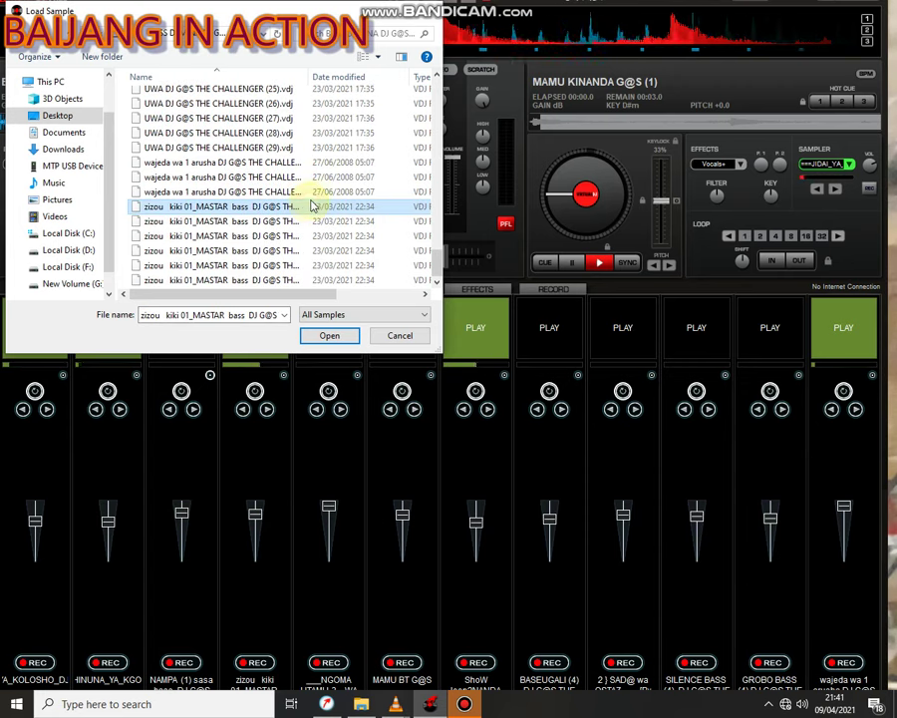
click(284, 178)
scroll(286, 183, up, 15)
key(alt+Up)
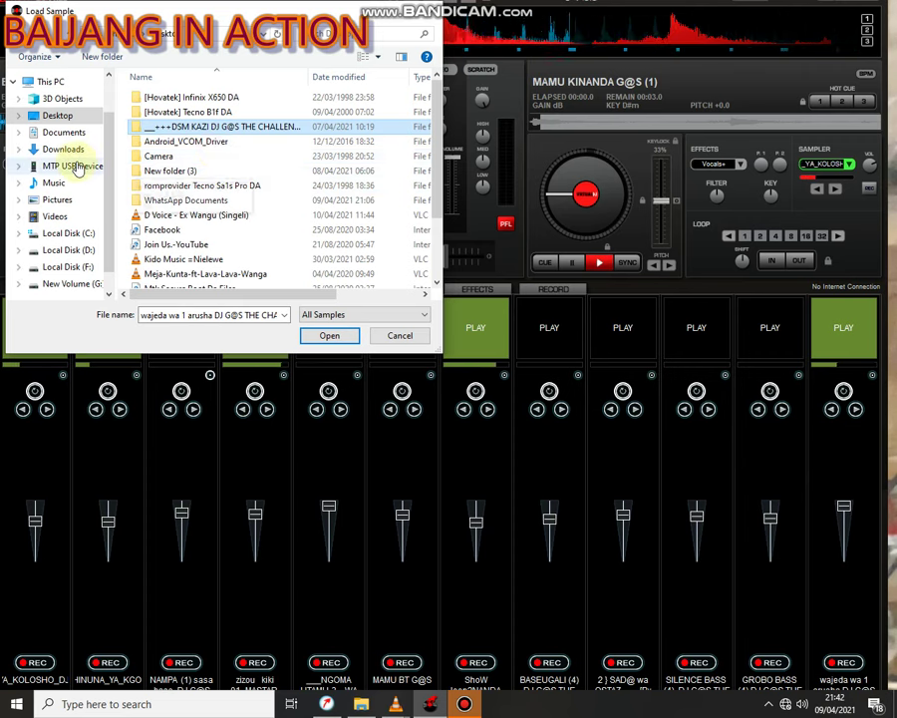
click(76, 165)
click(244, 131)
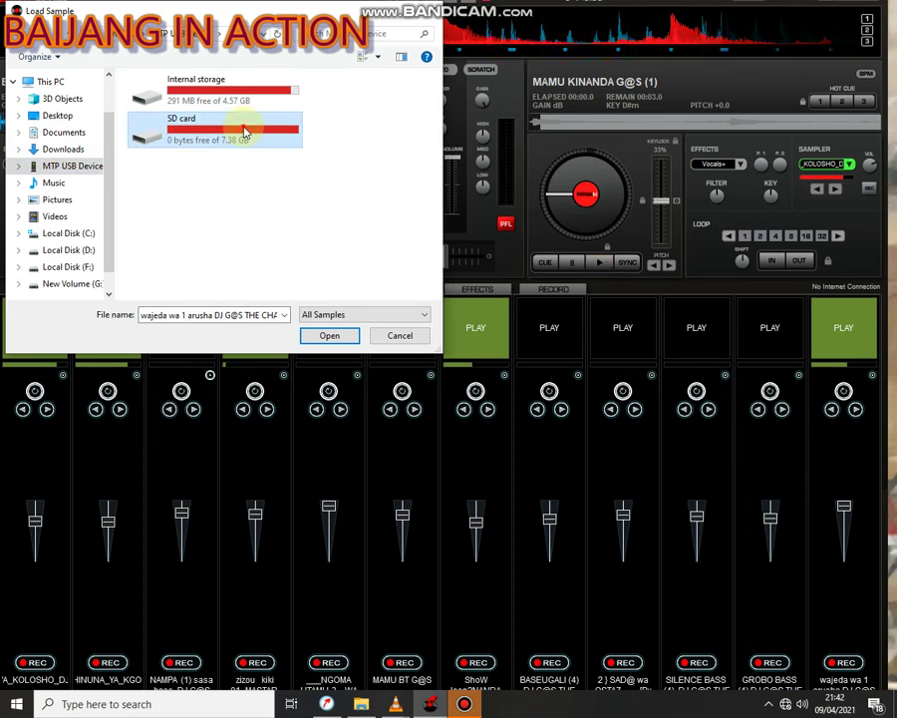
double_click(247, 142)
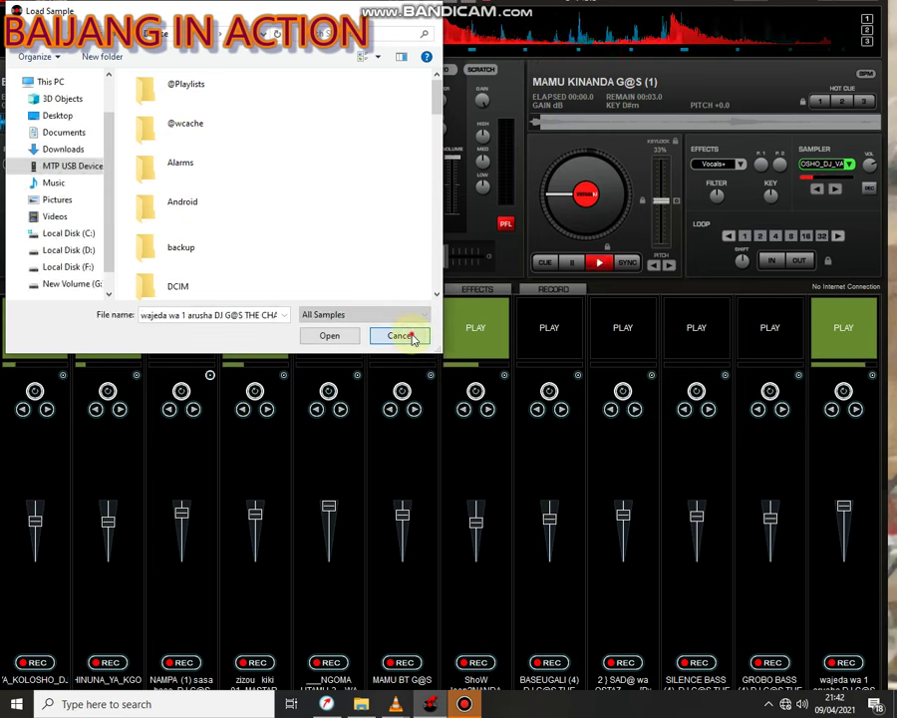
click(408, 336)
Step: Stop zizou kiki 01_MASTAR bass (1) and browse to the SD card's NAWARUSHA WANA folder for that slot's replacement sample
click(275, 340)
click(283, 374)
click(299, 381)
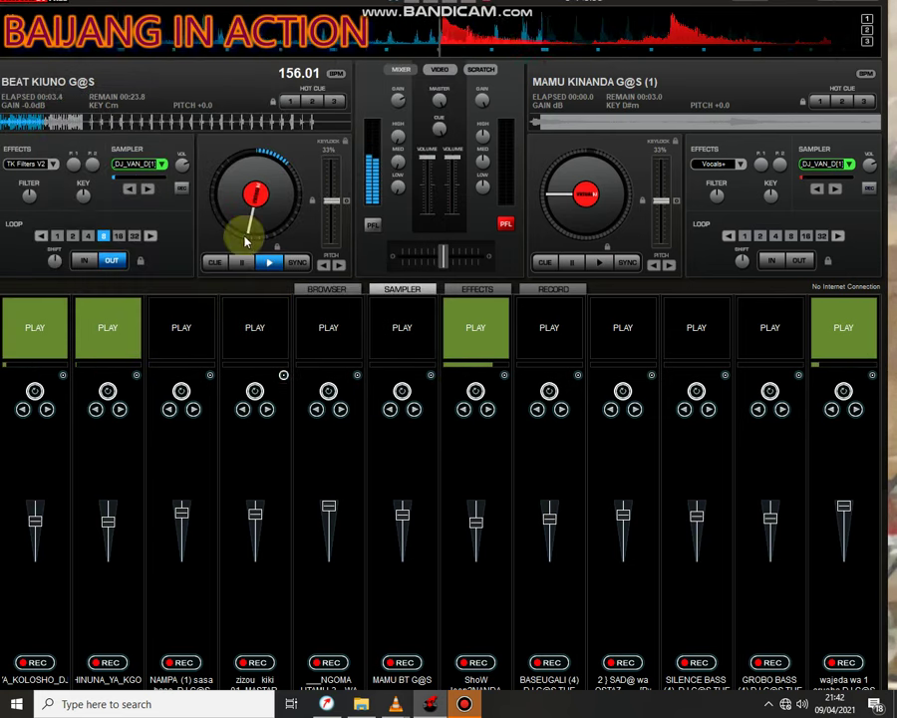
scroll(243, 225, down, 3)
click(30, 168)
click(205, 141)
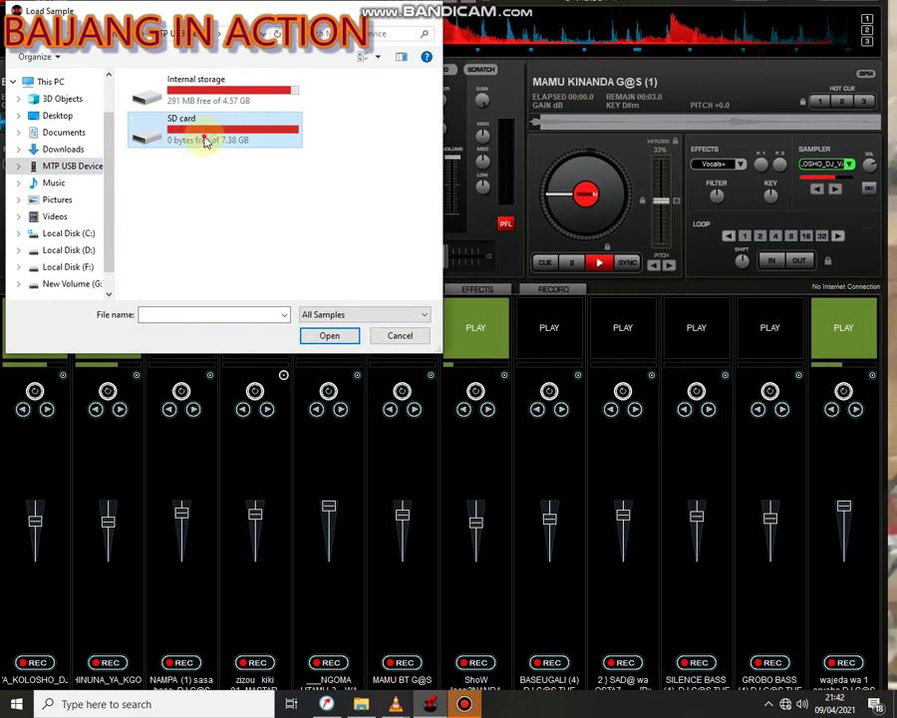
scroll(260, 188, down, 3)
scroll(260, 187, up, 3)
scroll(218, 201, down, 8)
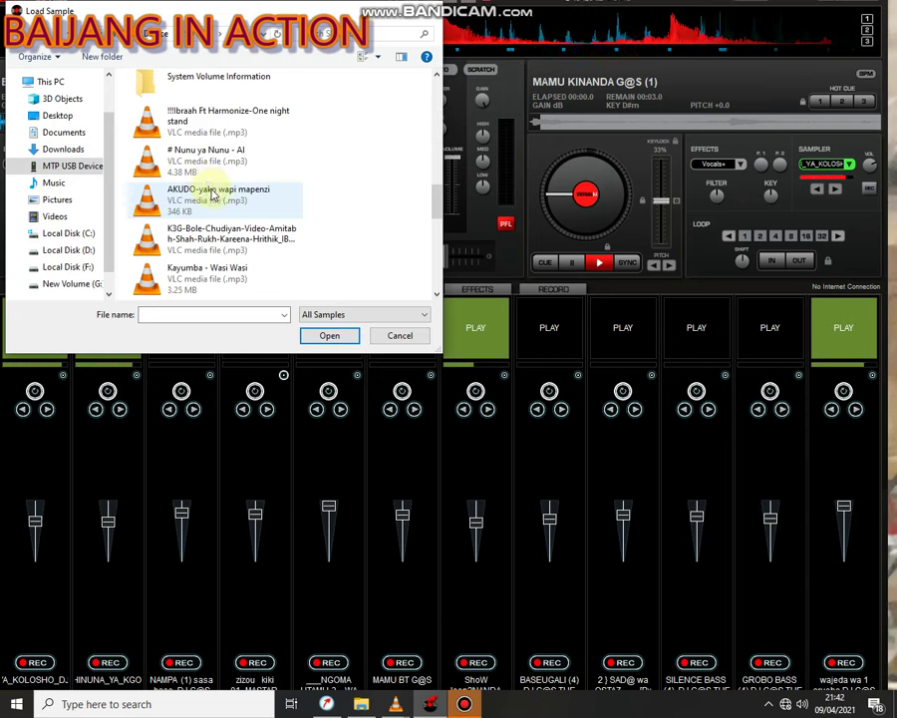
scroll(204, 189, up, 2)
double_click(180, 122)
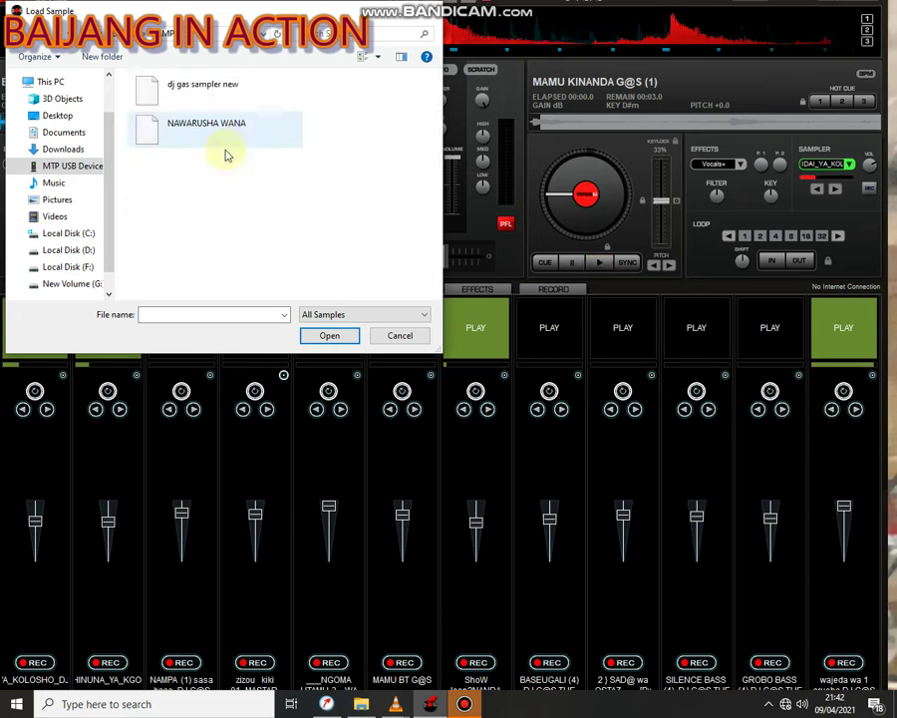
click(210, 172)
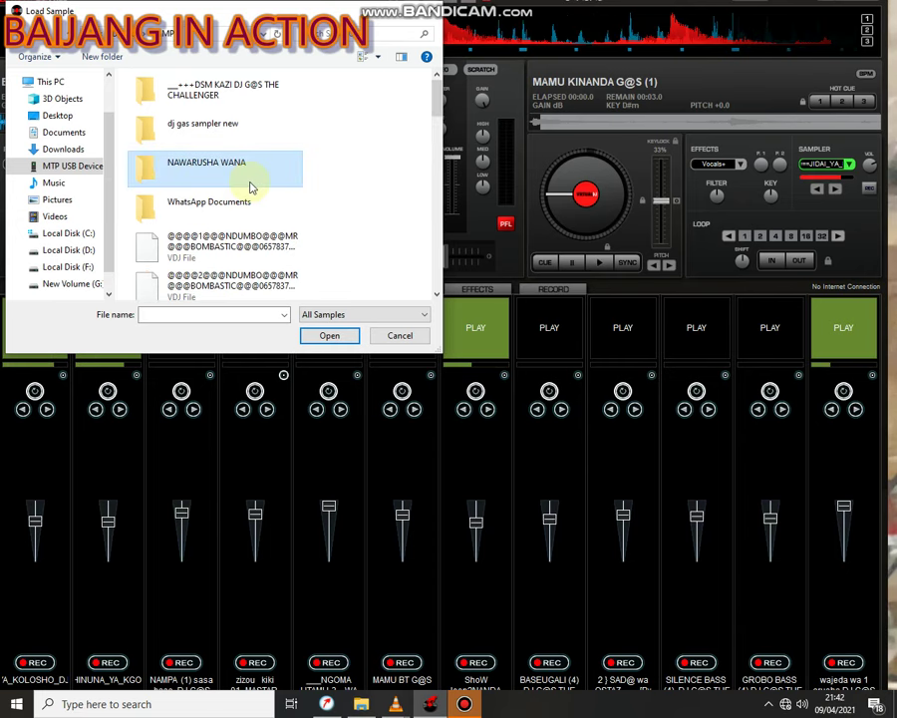
scroll(241, 182, down, 3)
scroll(241, 181, up, 3)
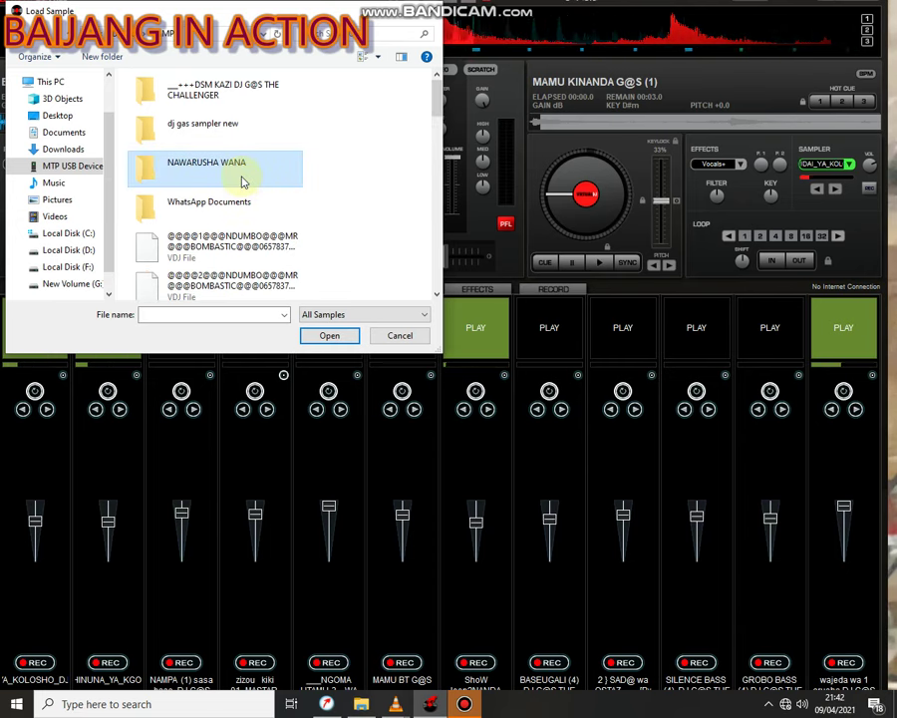
scroll(236, 177, up, 3)
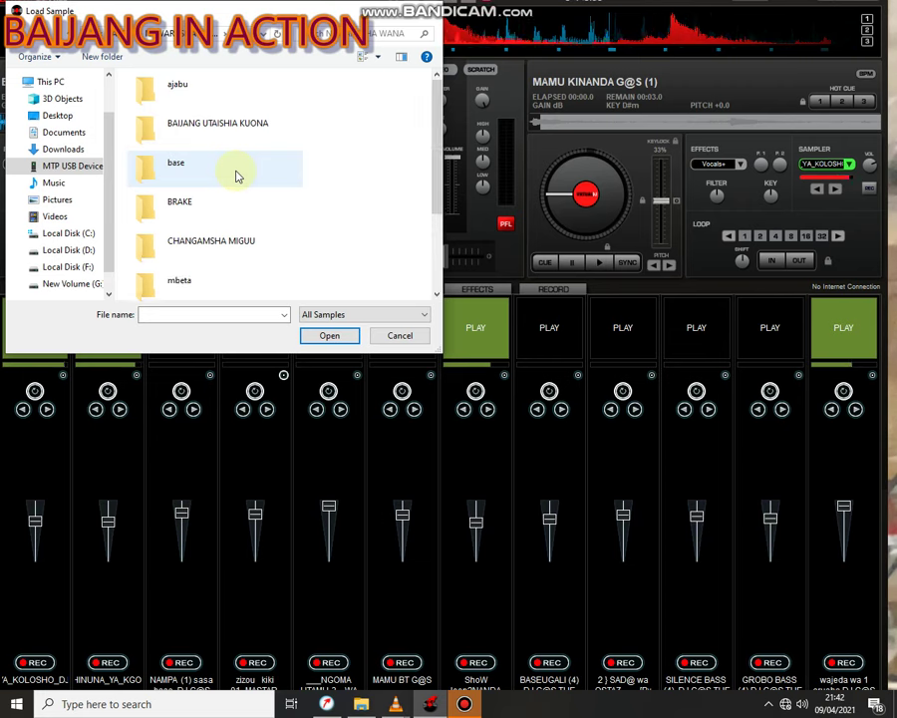
Step: Load the GAS_WATESEEE sample over zizou kiki 01_MASTAR bass (1) and play it in place of the last slot's wajeda wa 1 arusha bass
scroll(236, 178, down, 5)
scroll(236, 180, up, 1)
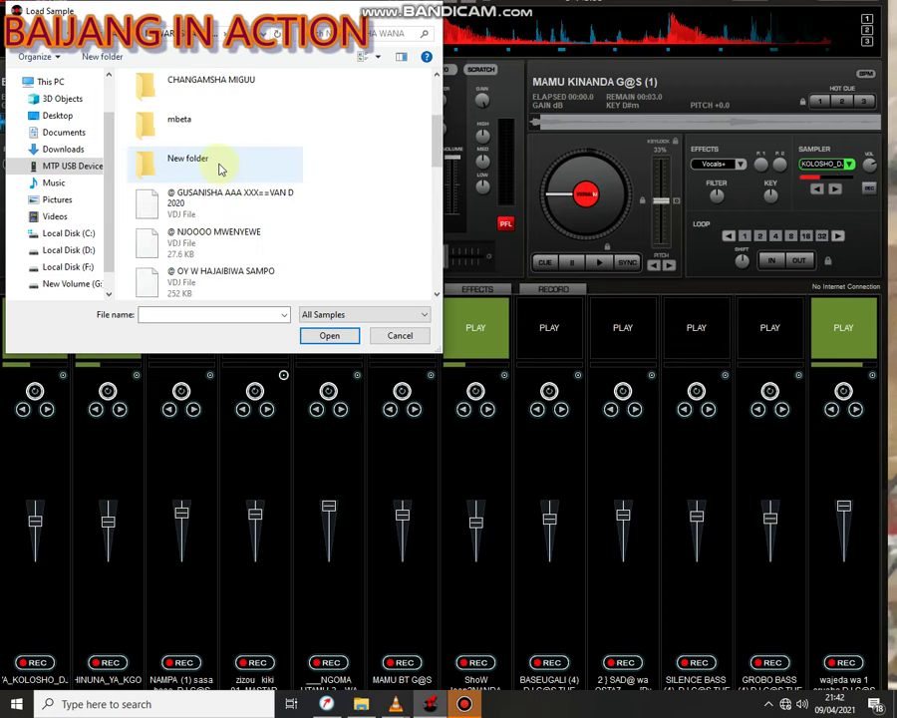
click(220, 168)
scroll(222, 169, down, 1)
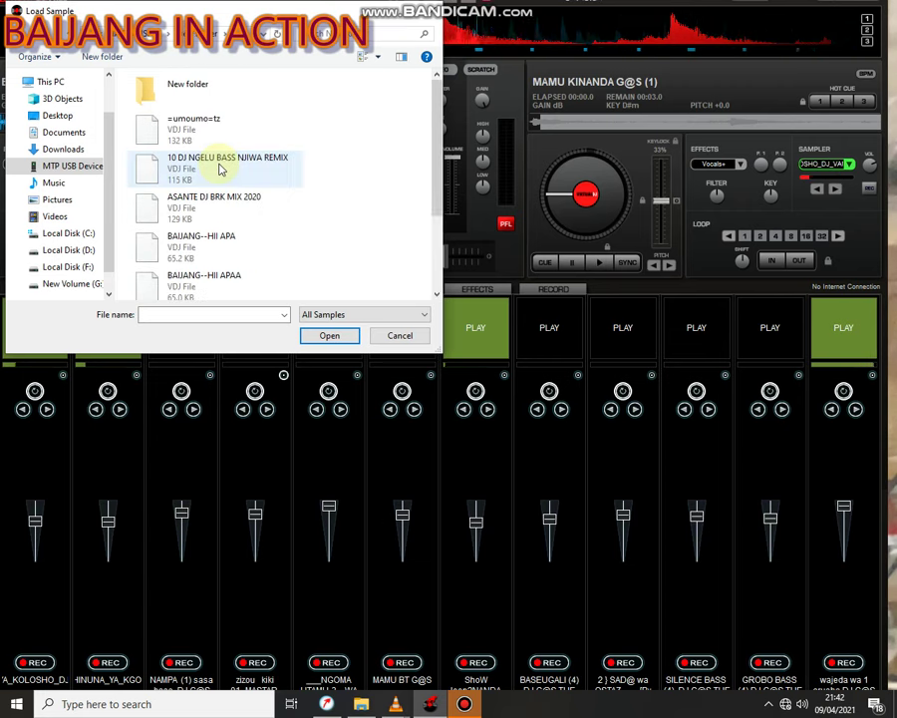
scroll(220, 169, down, 6)
scroll(220, 168, up, 5)
scroll(220, 168, up, 3)
click(205, 140)
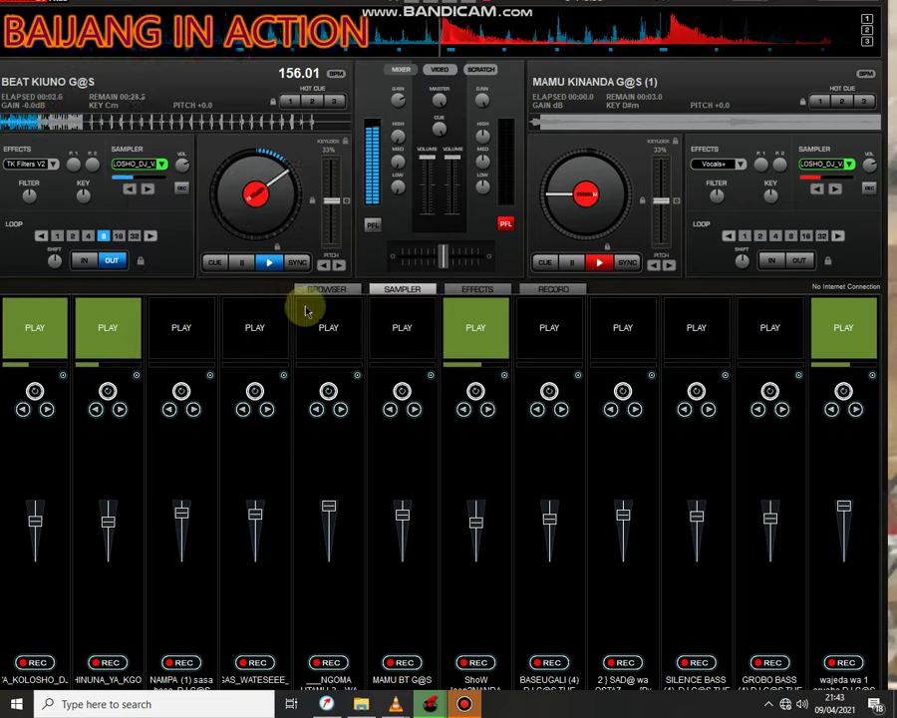
click(270, 317)
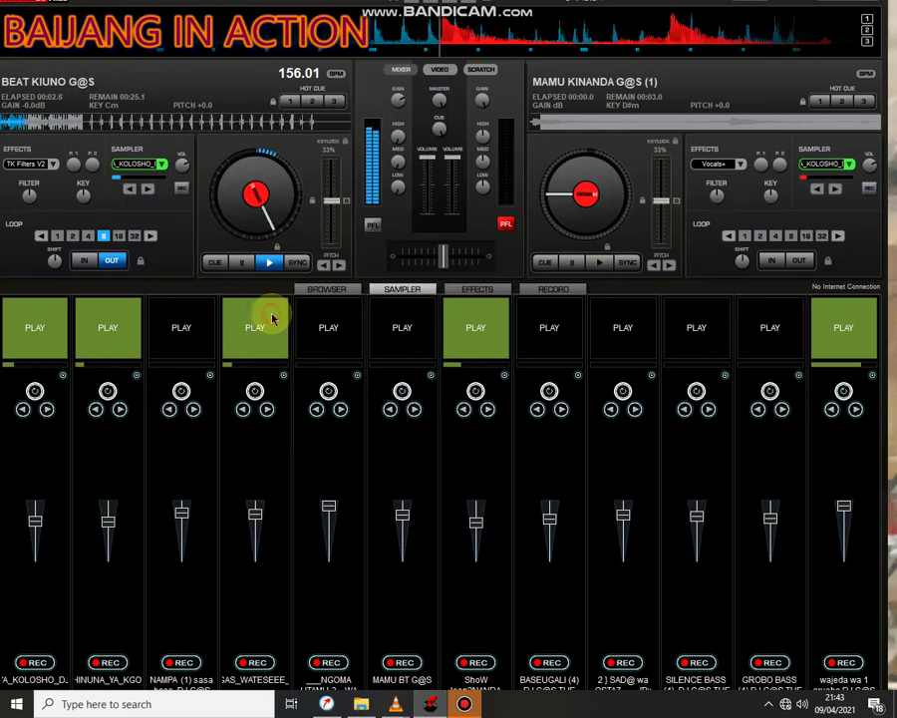
click(843, 329)
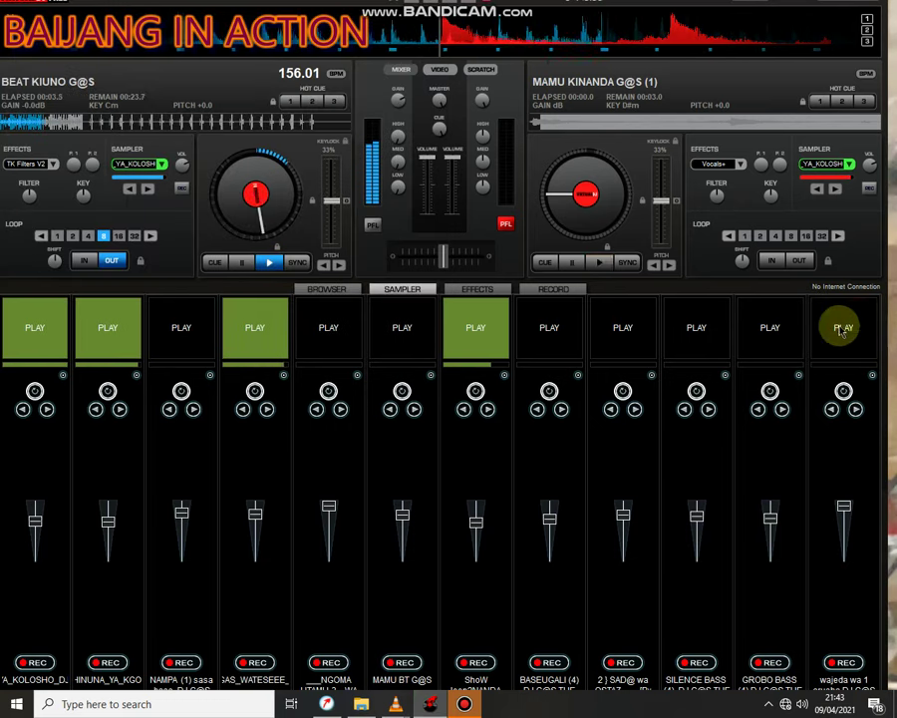
Step: Start loading a new sample into the BASEUGALI (4) slot and search the NAWARUSHA WANA folder for a replacement
click(578, 376)
click(603, 389)
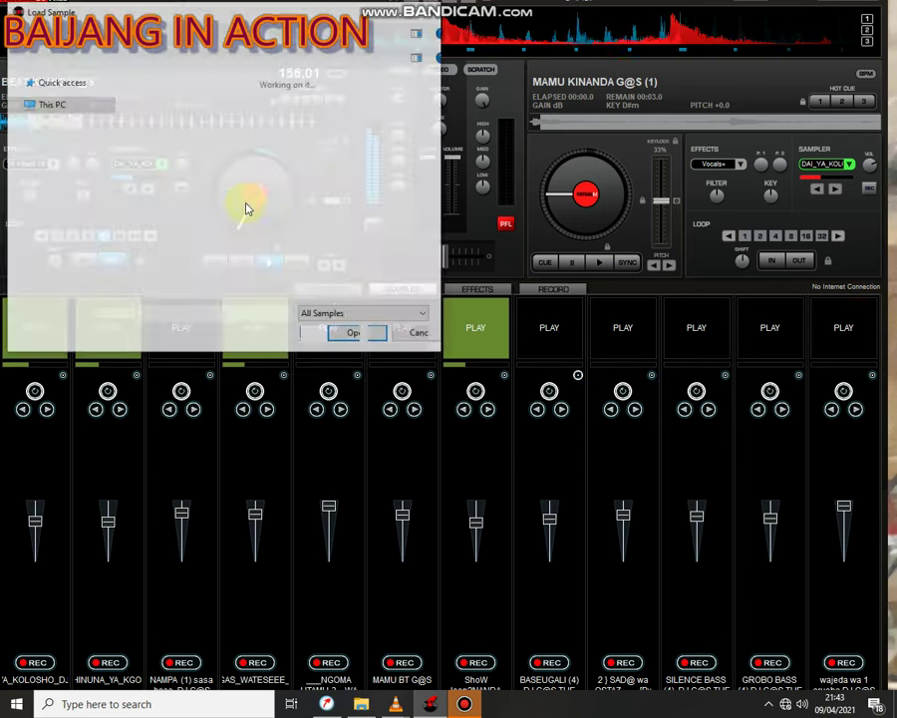
click(246, 204)
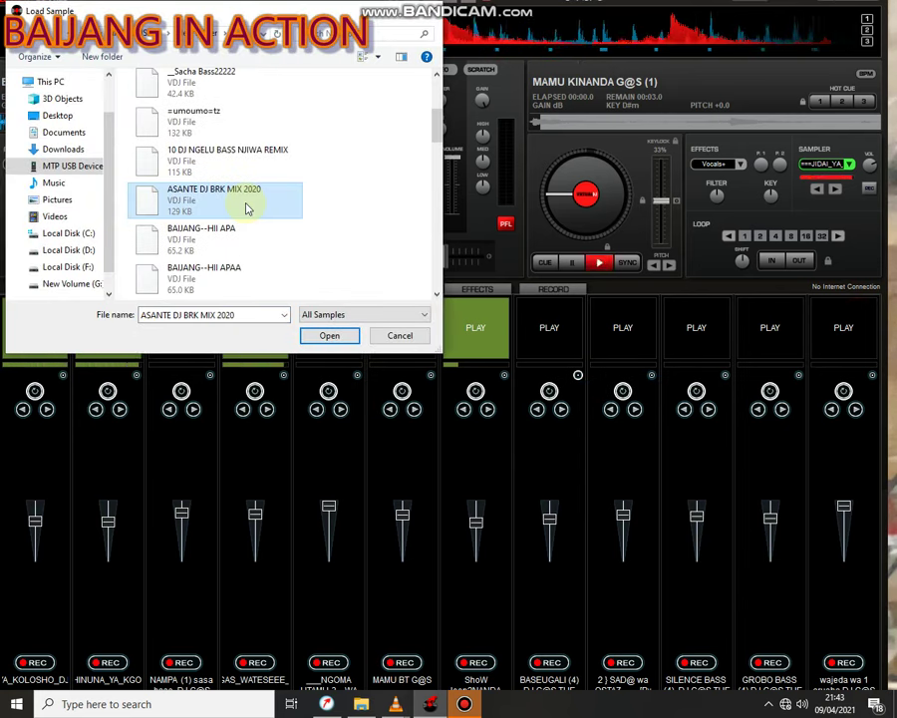
scroll(247, 208, up, 10)
scroll(248, 207, down, 8)
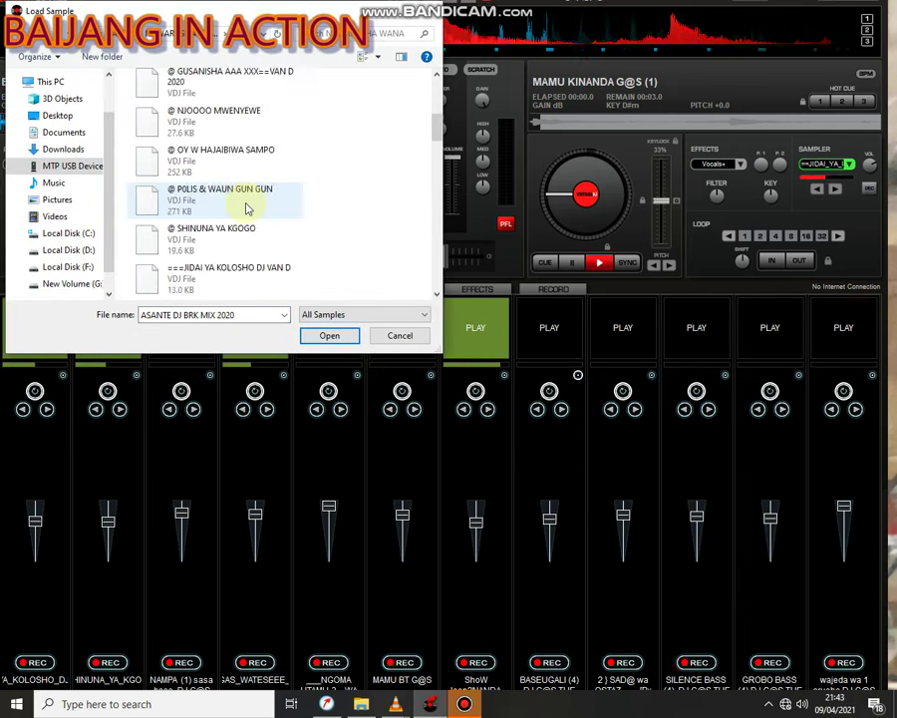
scroll(247, 207, down, 5)
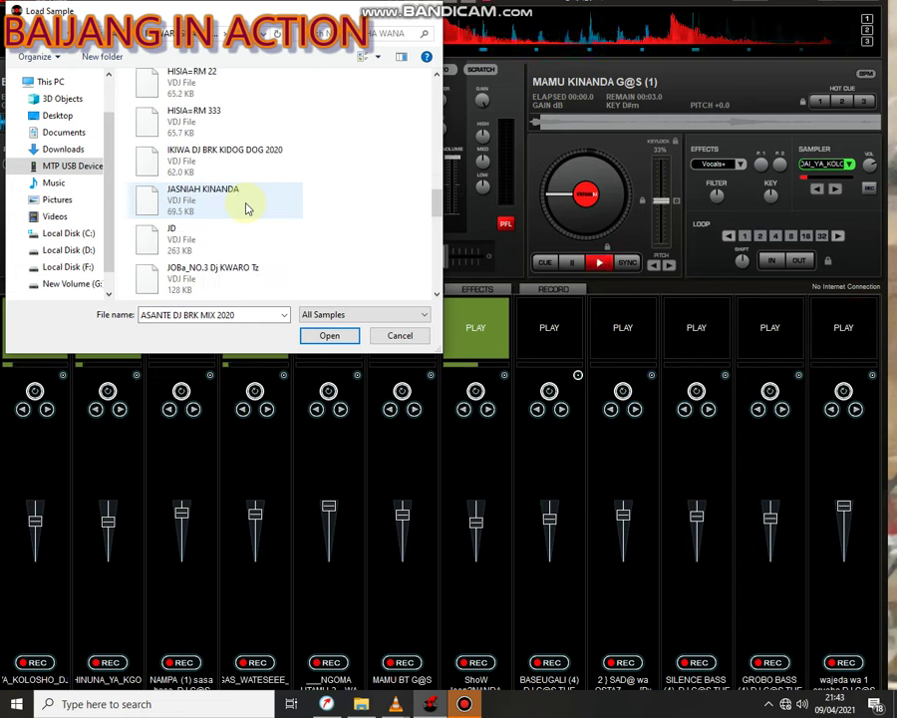
Step: Look through the samples and subfolders of the SAMPO folder for a replacement for BASEUGALI (4)
scroll(247, 208, down, 3)
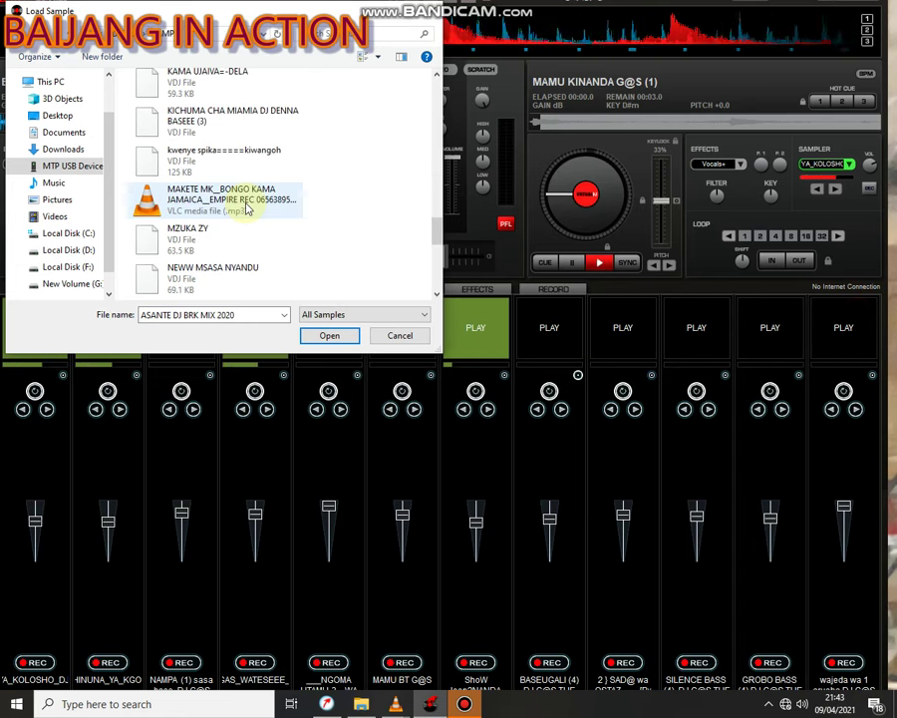
scroll(247, 207, up, 15)
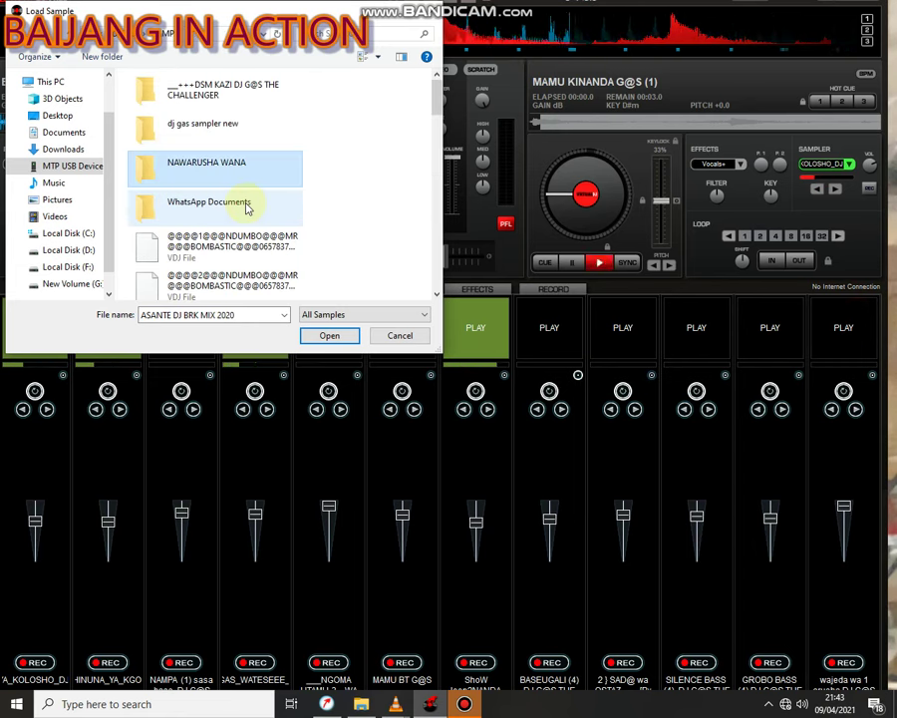
scroll(247, 207, down, 12)
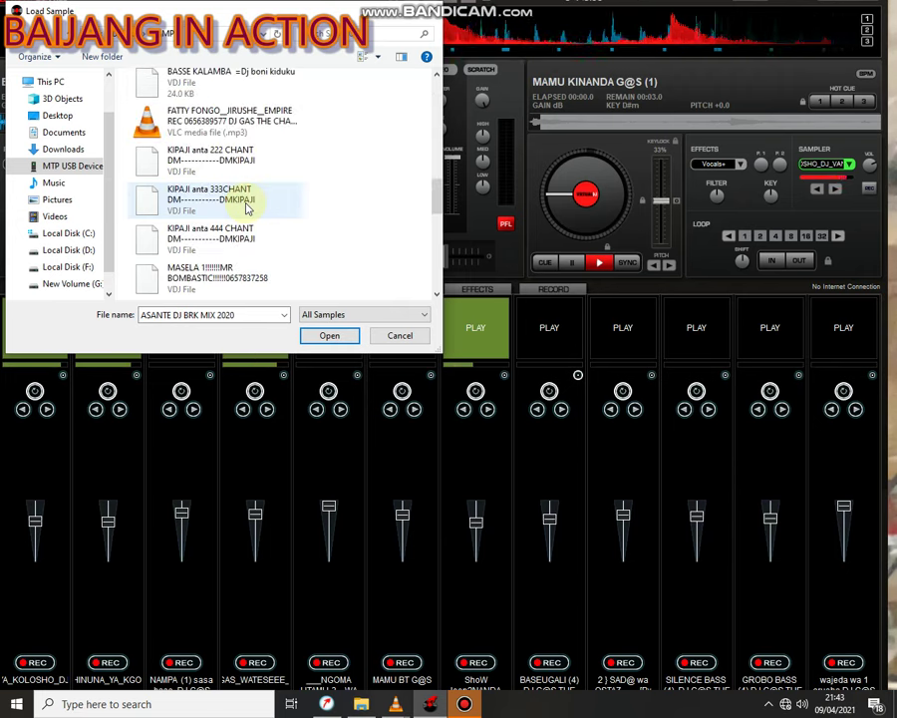
scroll(247, 207, up, 12)
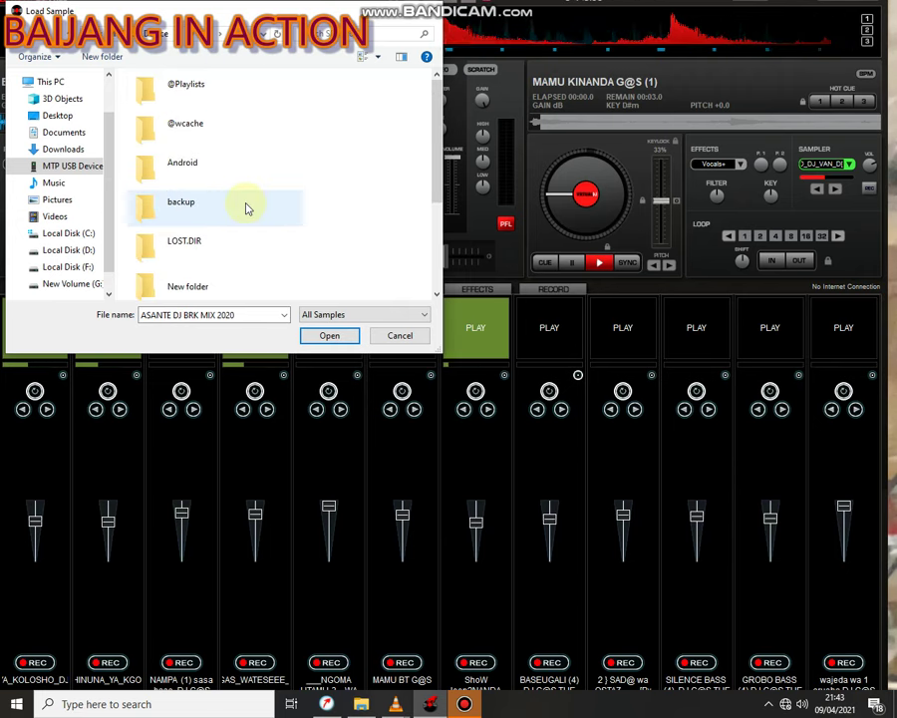
scroll(247, 207, down, 3)
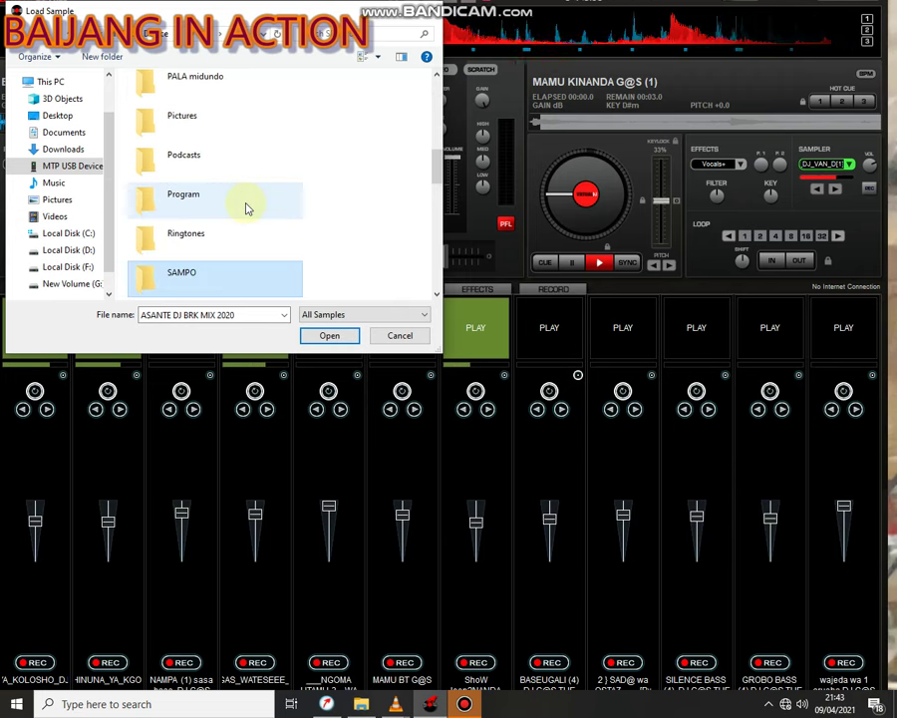
double_click(245, 273)
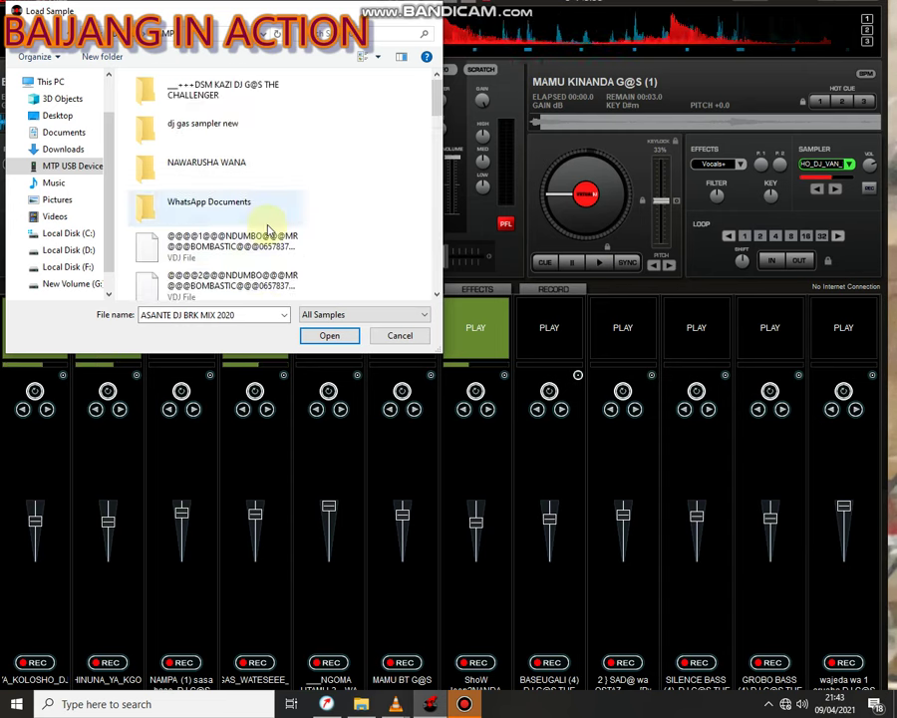
scroll(267, 228, down, 5)
scroll(267, 228, up, 15)
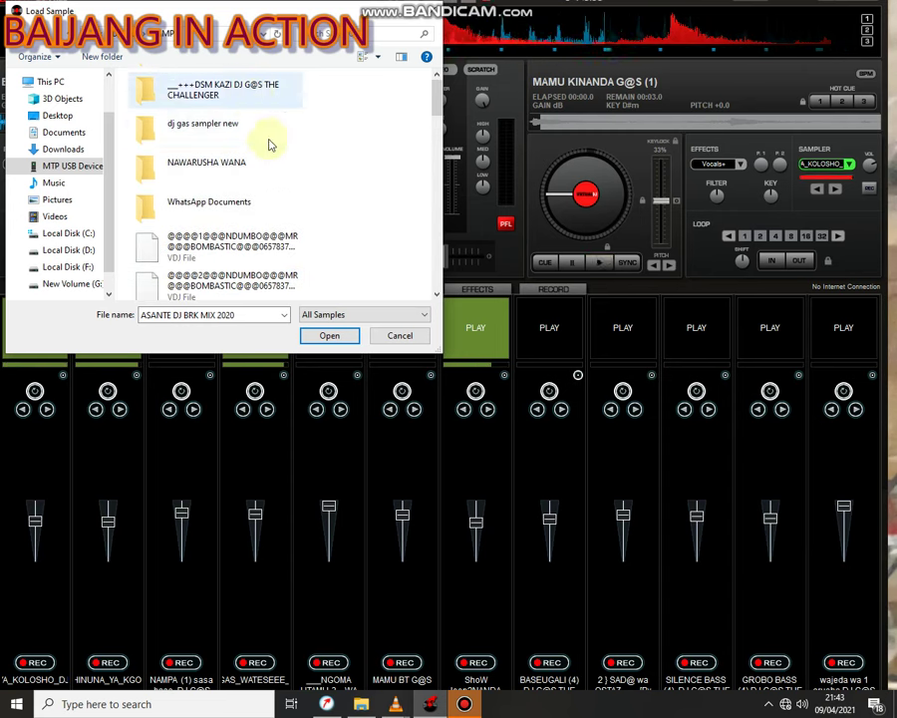
Step: Load CHICHA BASS GAS from the WhatsApp Documents folder over BASEUGALI (4) and play it in place of SAD@ wa OSTAZ
click(236, 203)
double_click(239, 206)
scroll(264, 206, down, 1)
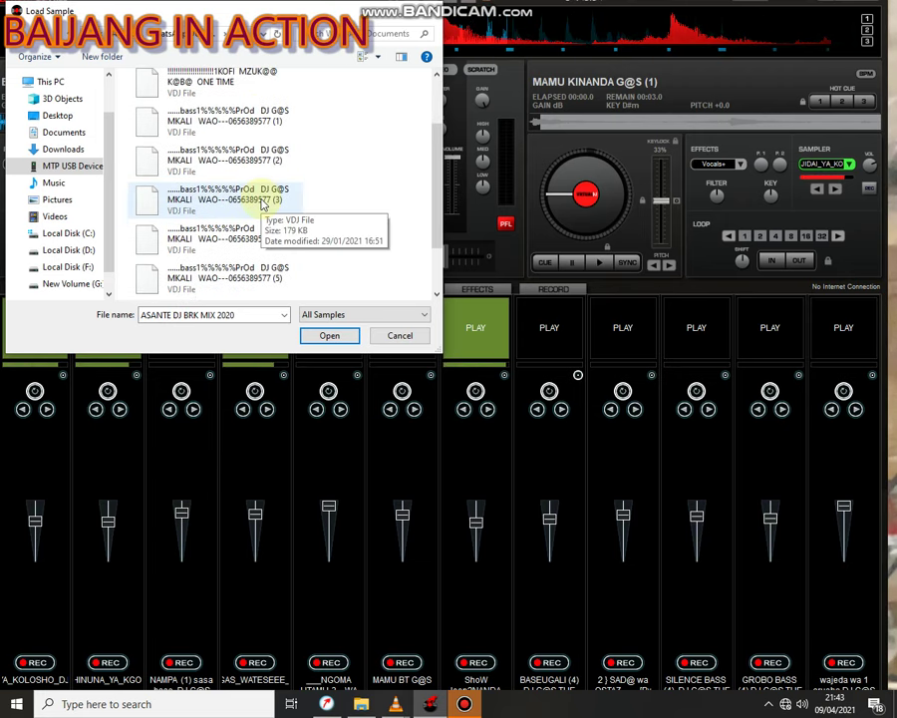
scroll(259, 195, down, 3)
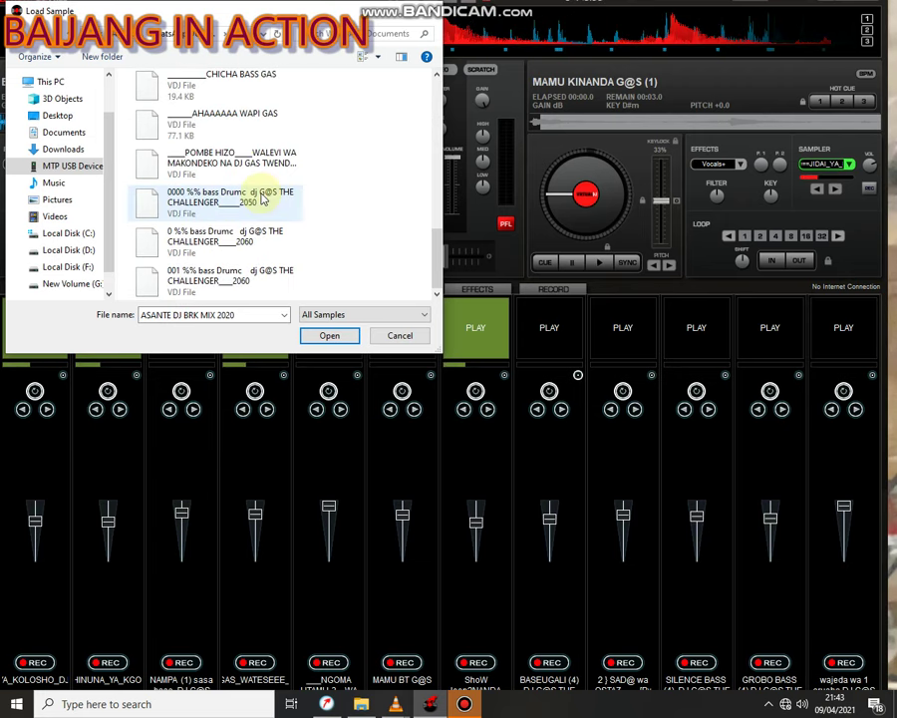
double_click(233, 85)
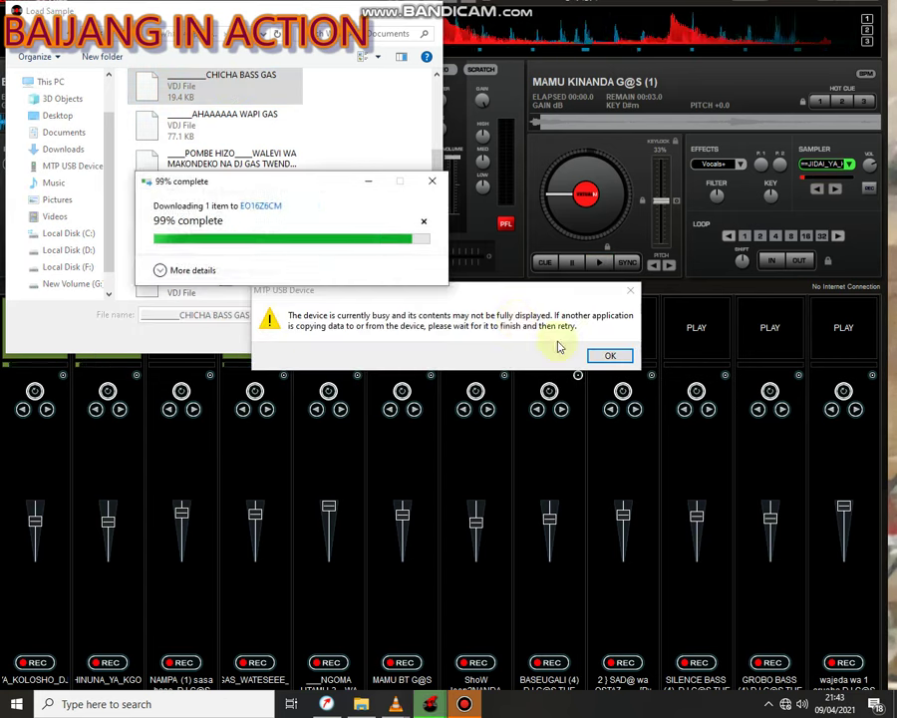
click(601, 354)
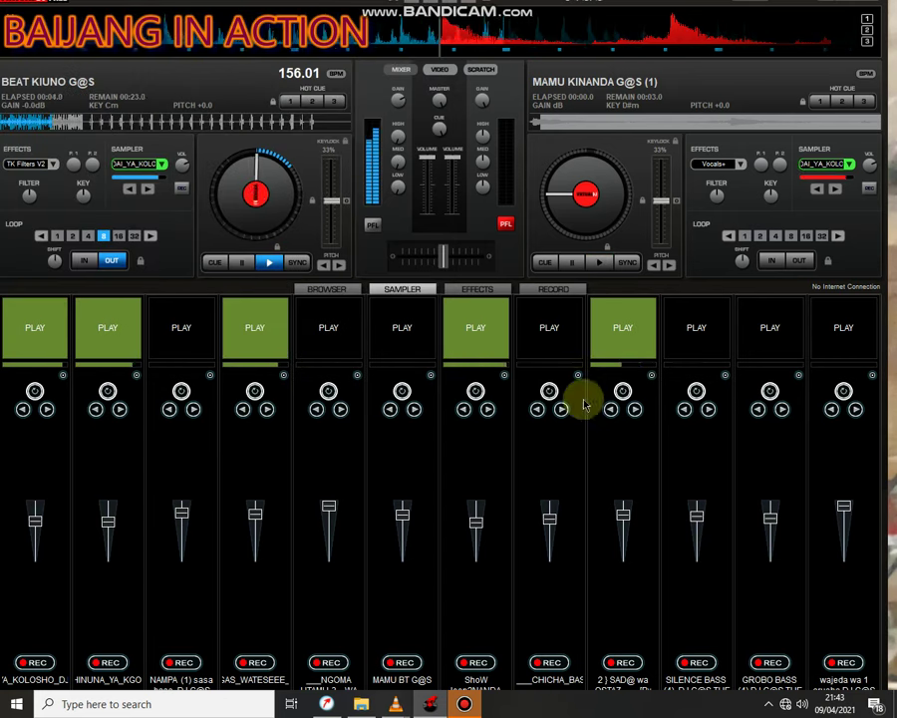
click(549, 329)
click(613, 332)
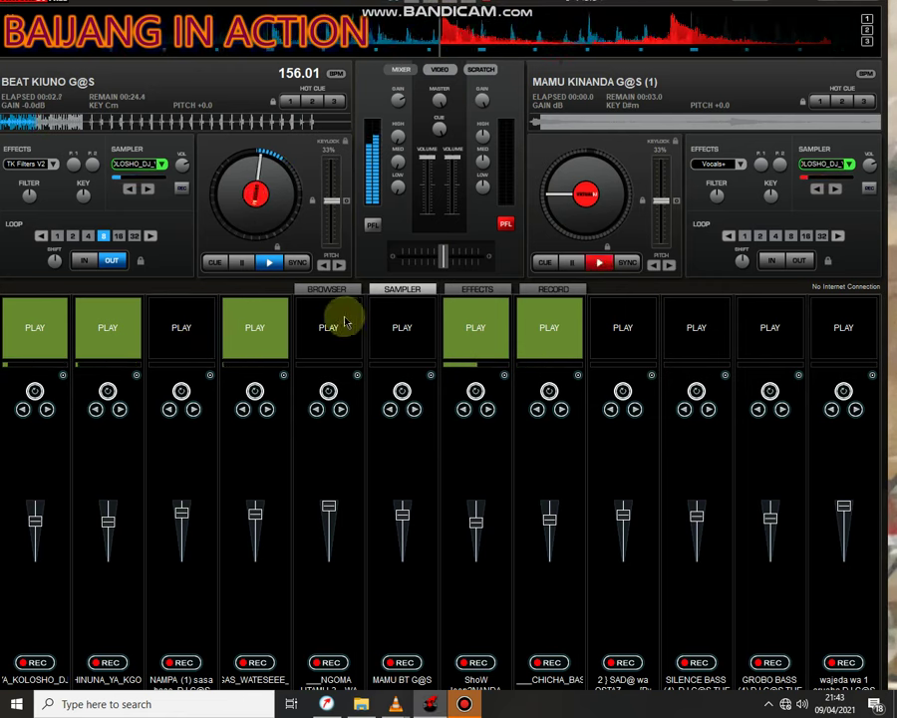
Step: Stop the SHINUNA YA KGOGO, JIDAI YA KOLOSHO and CHICHA BASS GAS samples
click(124, 325)
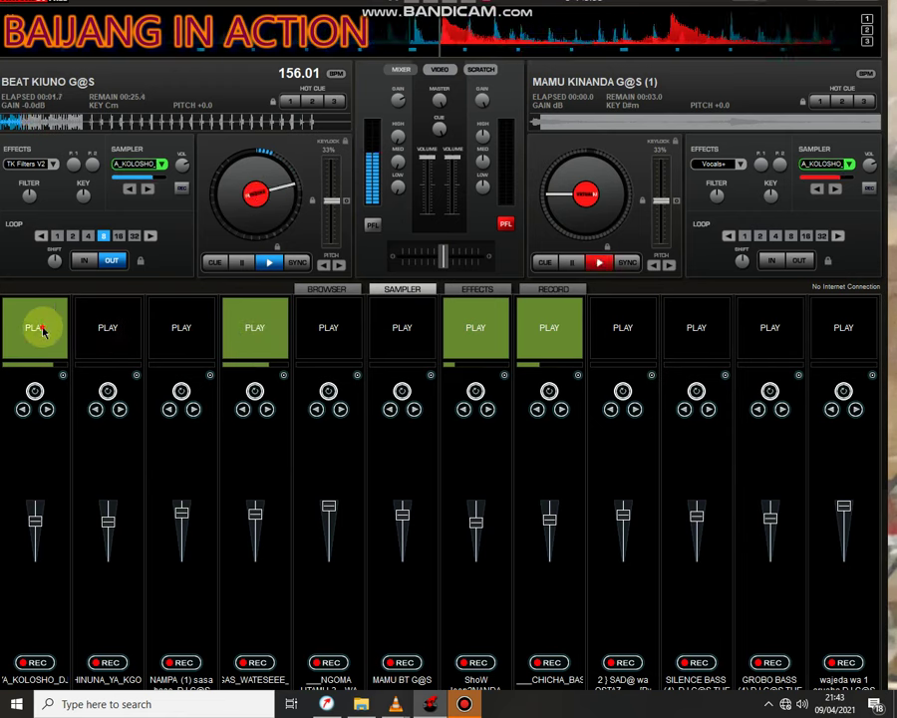
click(36, 325)
click(554, 326)
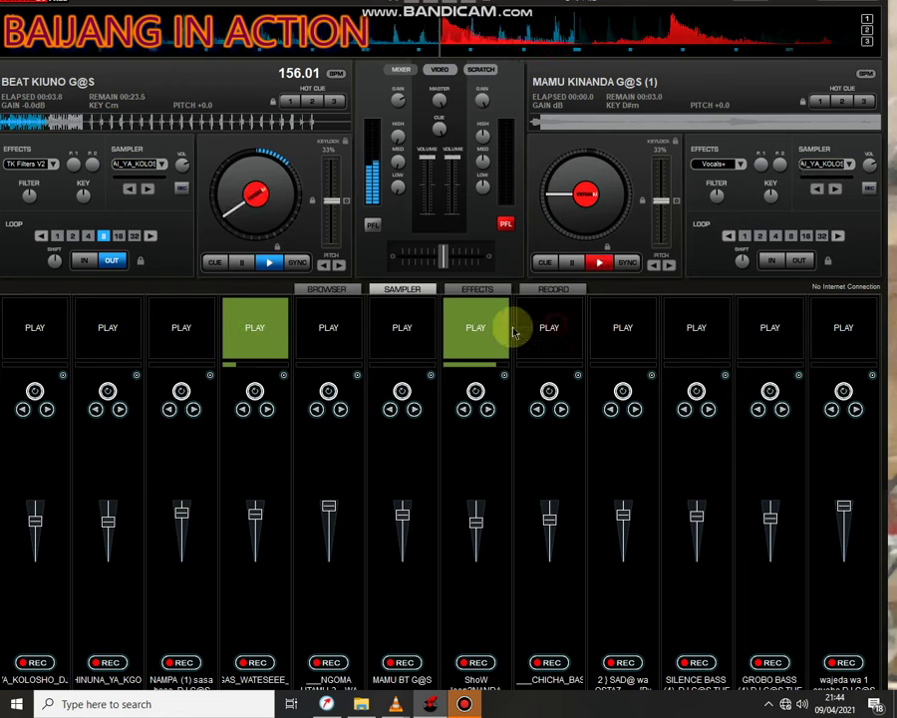